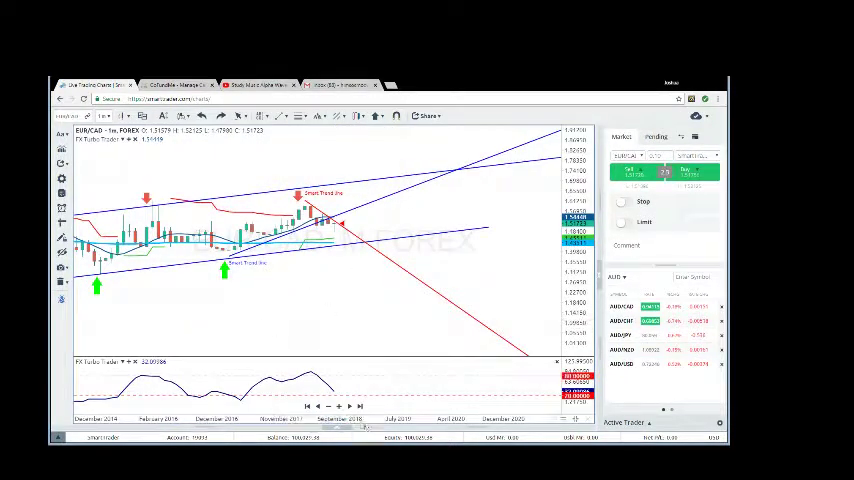
# - Zoom the EUR/CAD chart out to show 2008 onward, then measure a price swing
pyautogui.click(329, 408)
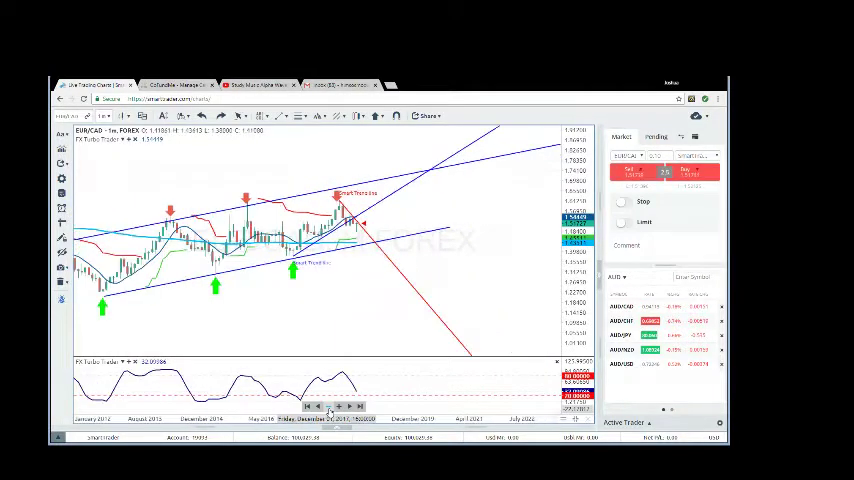
pyautogui.click(329, 408)
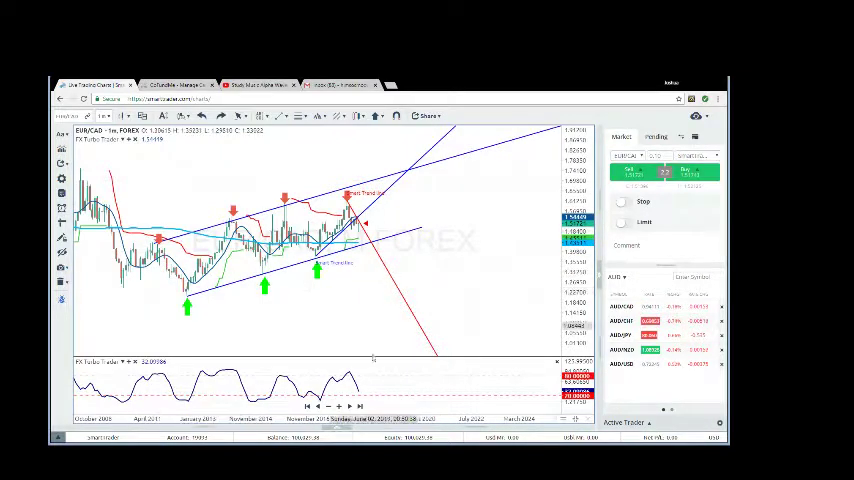
pyautogui.click(338, 407)
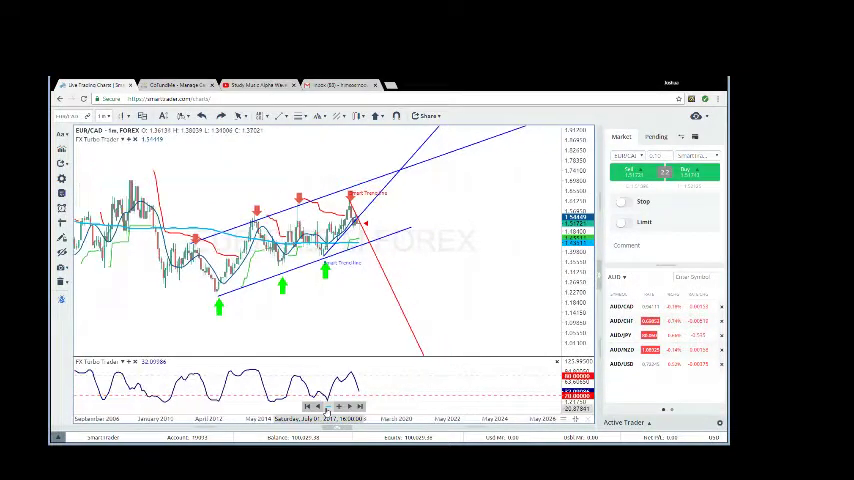
pyautogui.click(338, 407)
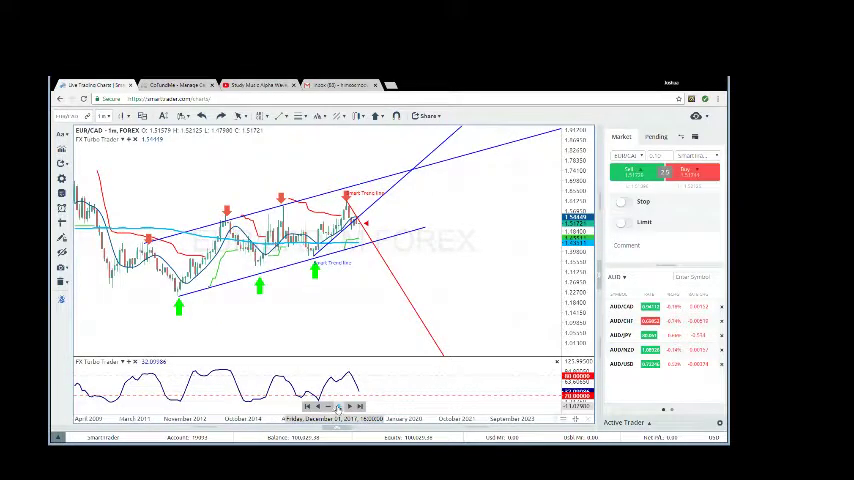
pyautogui.scroll(1, 253, 324)
pyautogui.scroll(1, 286, 318)
pyautogui.scroll(1, 290, 316)
pyautogui.scroll(1, 299, 313)
pyautogui.scroll(1, 307, 315)
pyautogui.scroll(1, 315, 315)
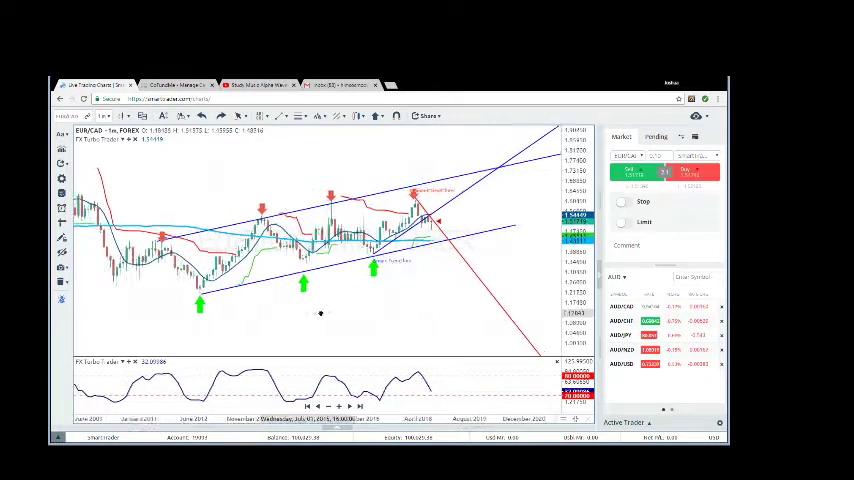
pyautogui.scroll(1, 330, 308)
pyautogui.scroll(1, 338, 305)
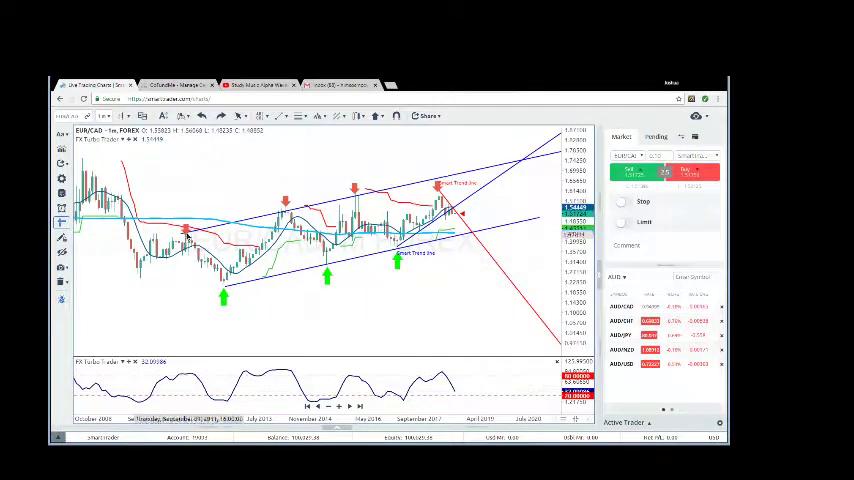
pyautogui.moveTo(187, 226); pyautogui.dragTo(228, 292)
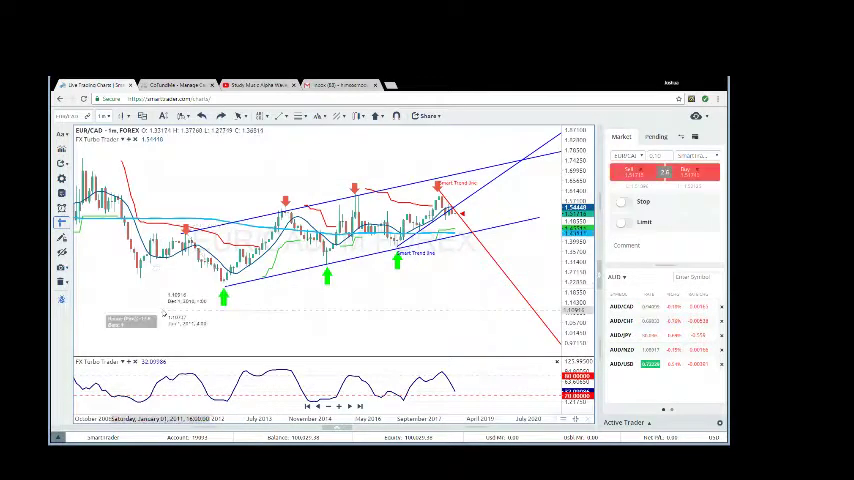
# - Pick the Trend Line tool, then select and deselect the lower channel line
pyautogui.click(279, 117)
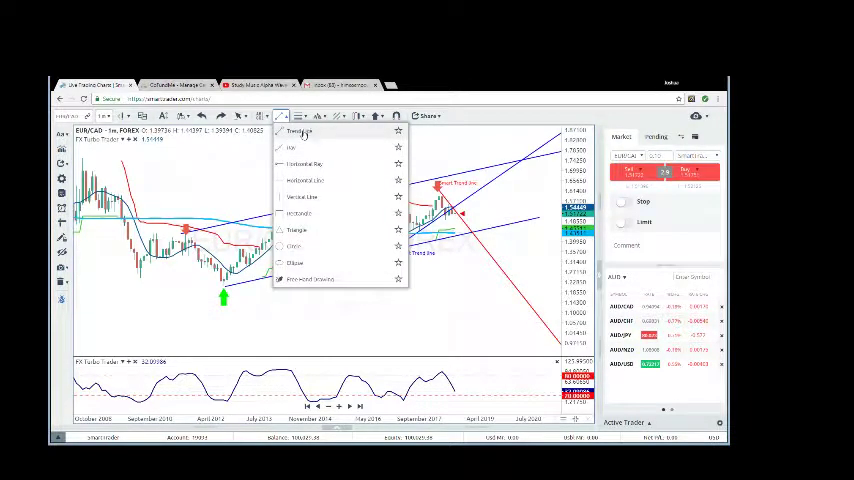
pyautogui.click(303, 133)
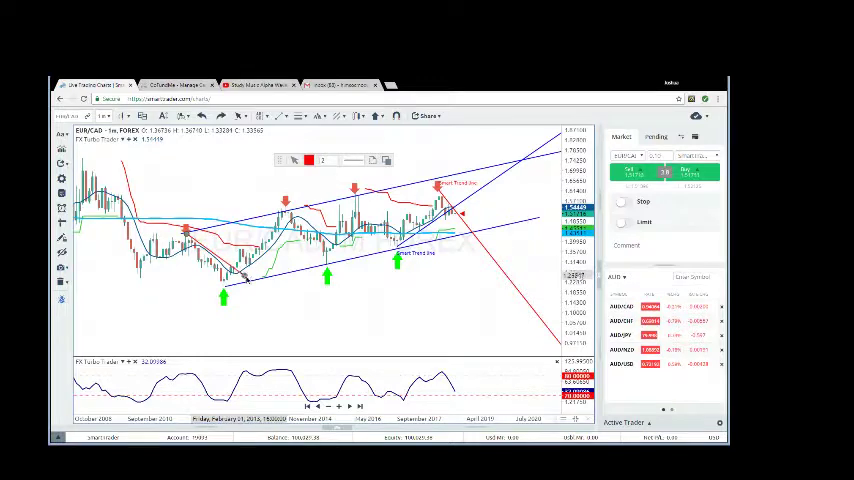
pyautogui.click(252, 281)
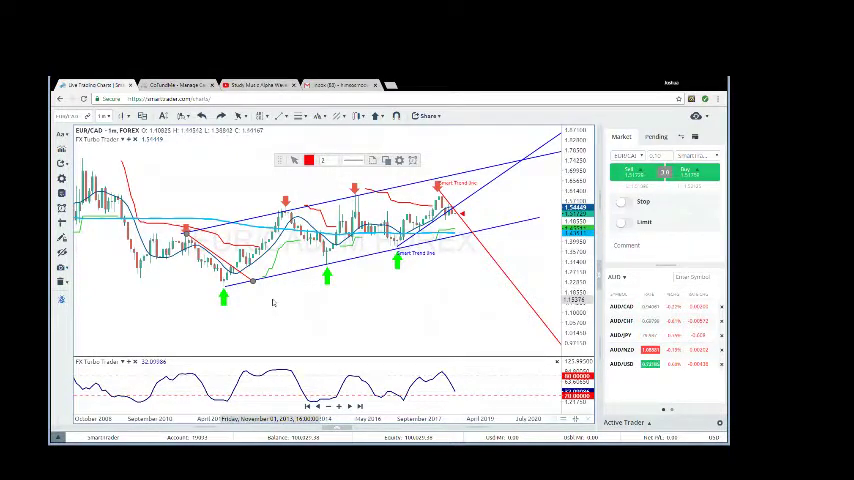
pyautogui.click(273, 303)
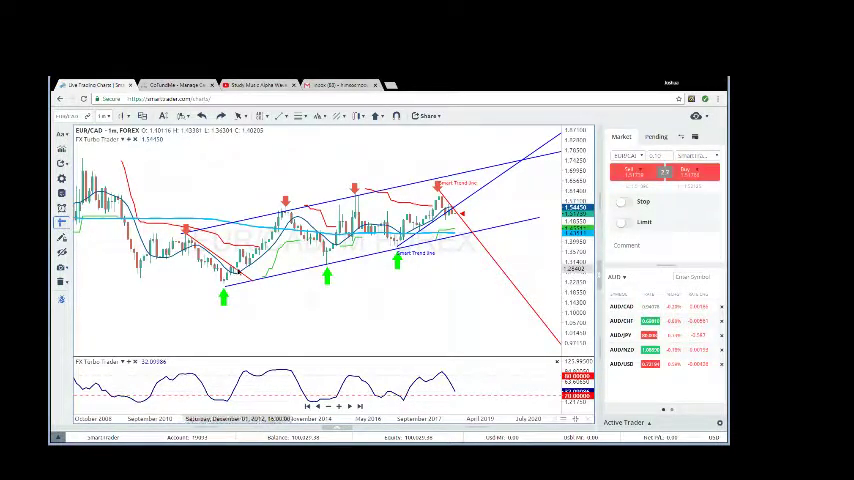
pyautogui.moveTo(236, 276)
pyautogui.mouseDown()
pyautogui.moveTo(257, 231)
pyautogui.moveTo(285, 204)
pyautogui.mouseUp()
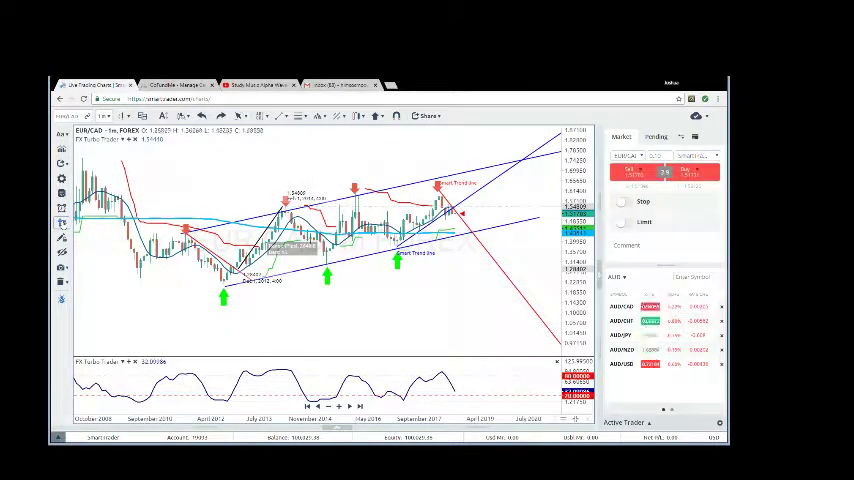
pyautogui.click(61, 222)
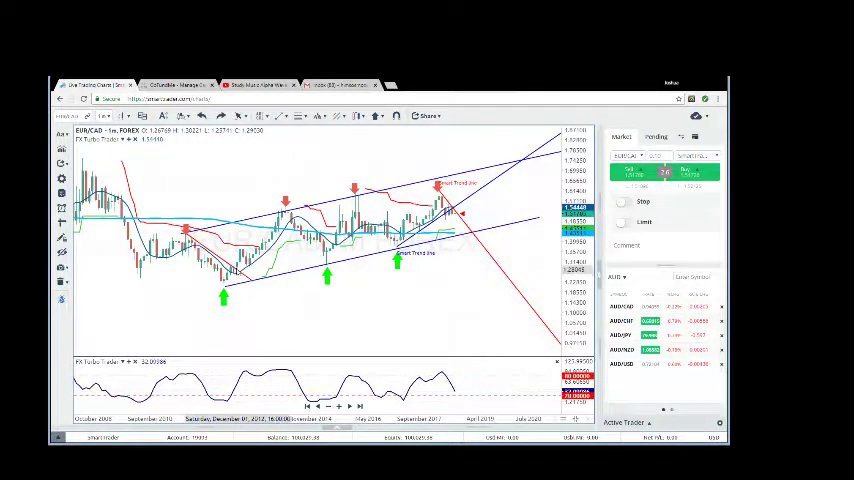
pyautogui.click(223, 296)
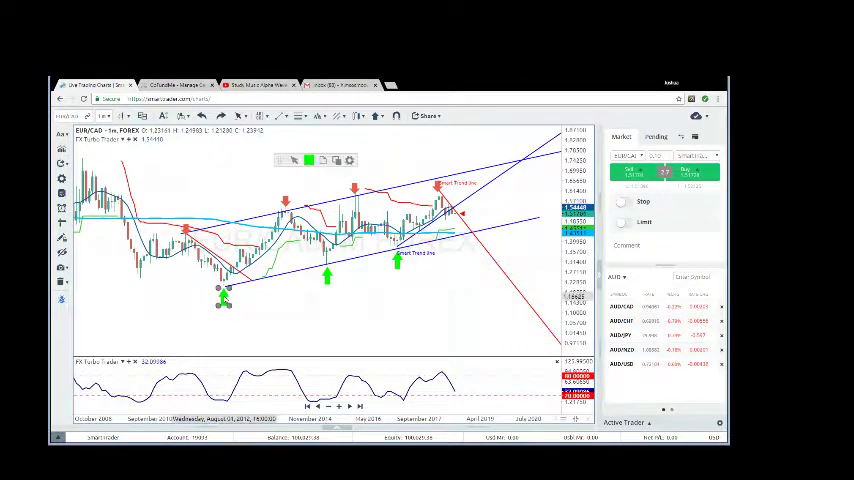
pyautogui.moveTo(224, 299); pyautogui.dragTo(243, 290)
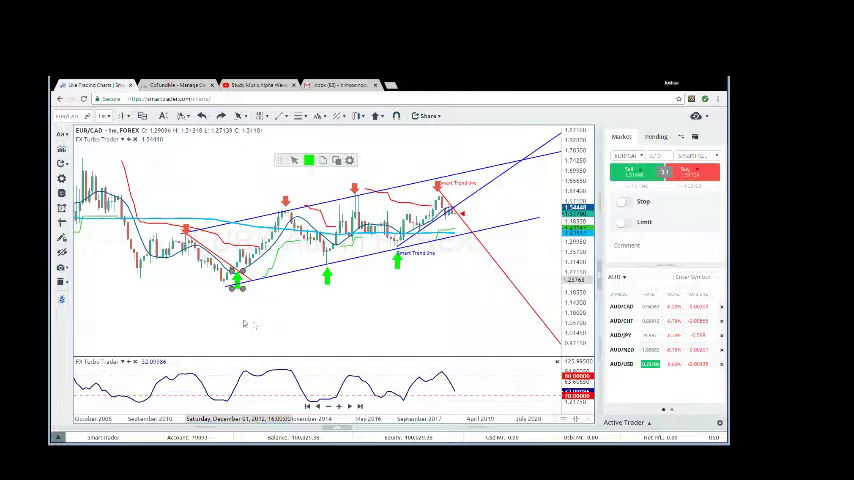
pyautogui.doubleClick(235, 288)
pyautogui.press('Escape')
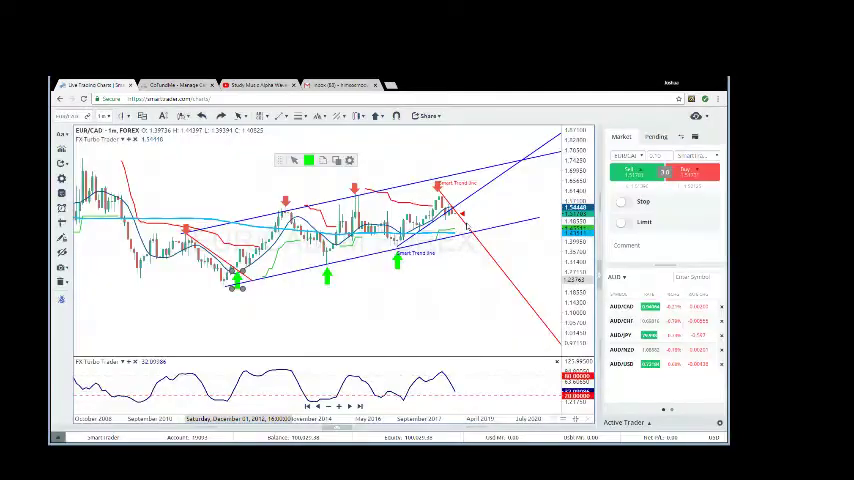
pyautogui.click(238, 316)
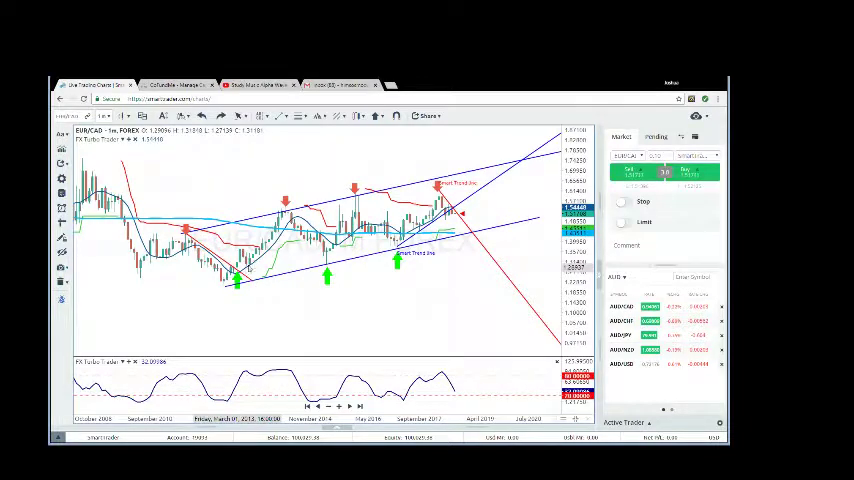
pyautogui.click(237, 282)
pyautogui.moveTo(237, 282); pyautogui.dragTo(221, 297)
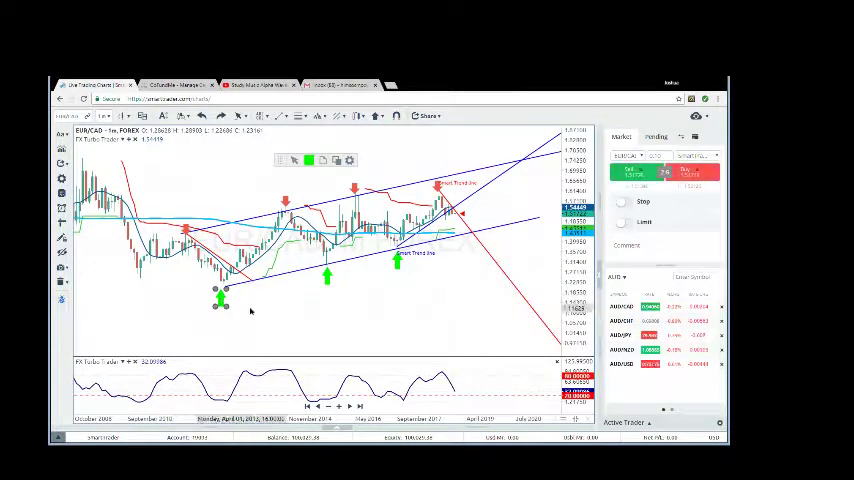
pyautogui.click(250, 311)
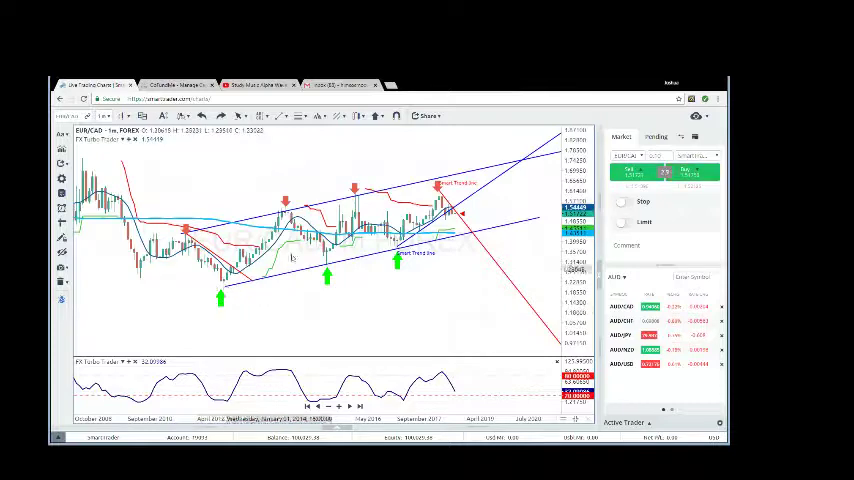
# - Choose the Trend Line tool with a blue line colour
pyautogui.click(284, 117)
pyautogui.click(305, 143)
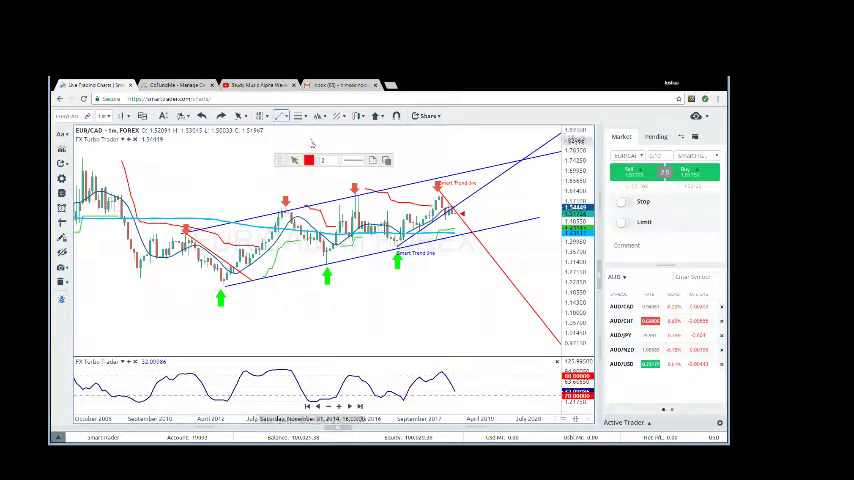
pyautogui.click(309, 160)
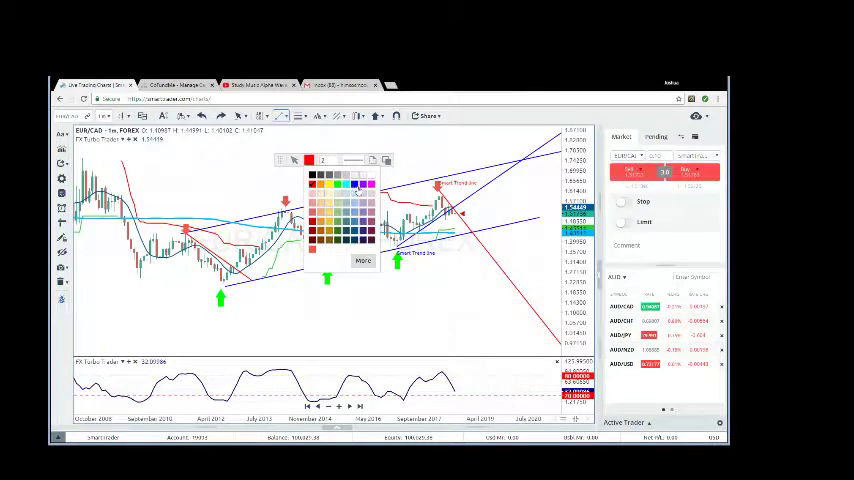
pyautogui.click(354, 184)
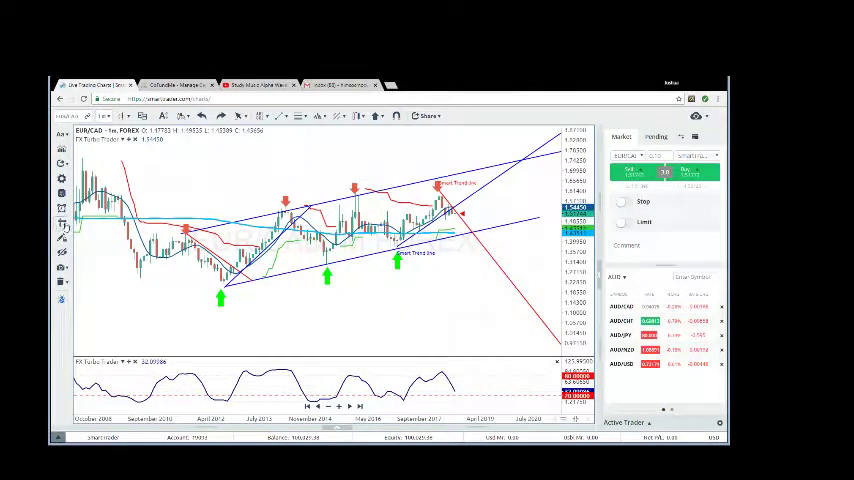
# - Draw a blue line from the peak down to the middle green arrow
pyautogui.click(61, 222)
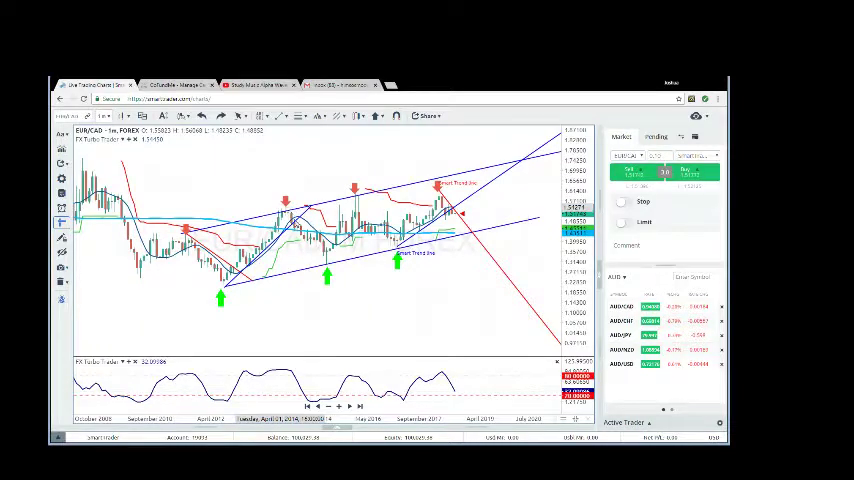
pyautogui.moveTo(288, 208); pyautogui.dragTo(327, 271)
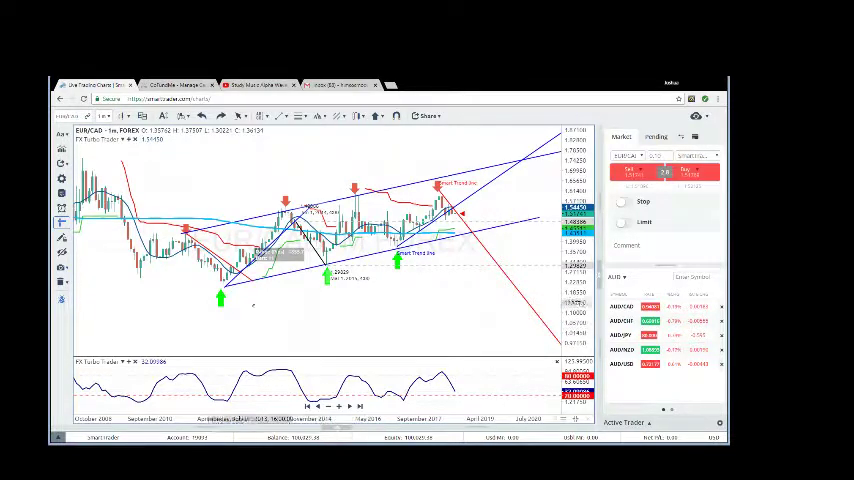
pyautogui.click(100, 195)
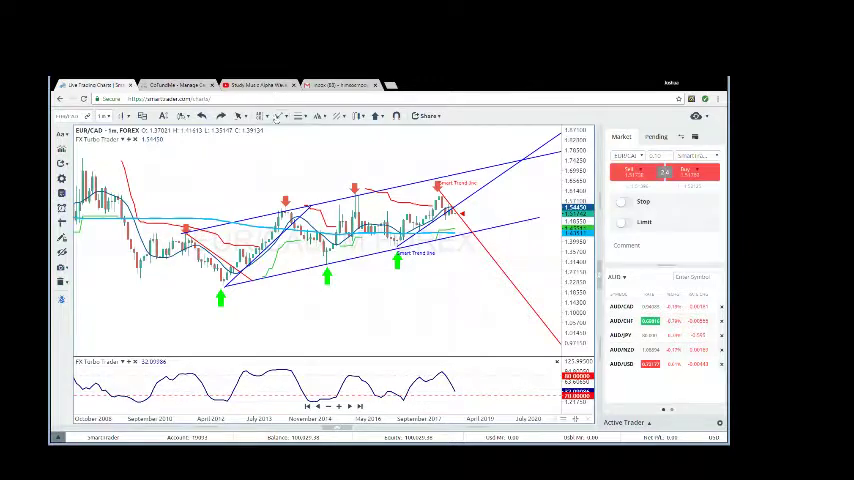
# - Set the Trend Line tool colour to red
pyautogui.click(279, 116)
pyautogui.click(295, 133)
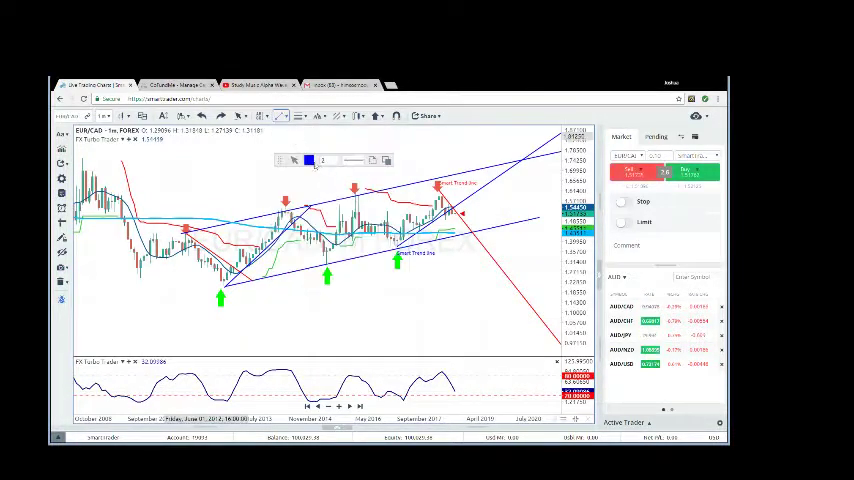
pyautogui.click(310, 161)
pyautogui.click(313, 184)
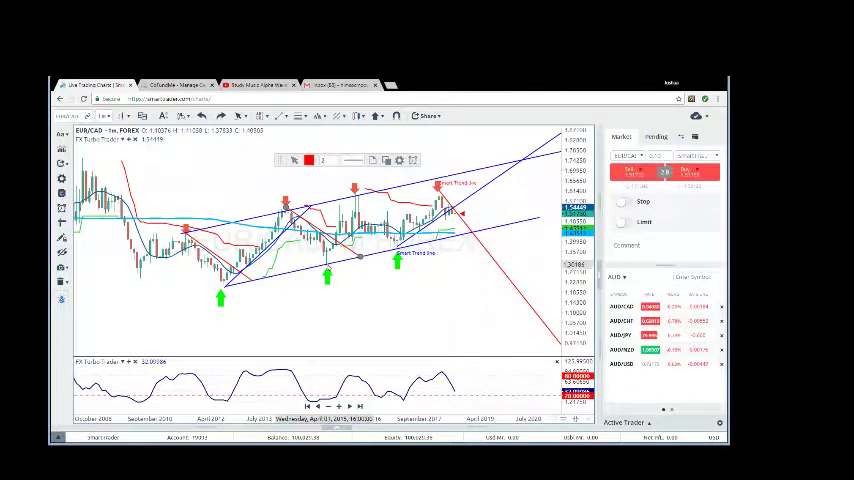
# - Switch the Trend Line tool colour back to blue
pyautogui.click(285, 118)
pyautogui.click(290, 130)
pyautogui.click(309, 161)
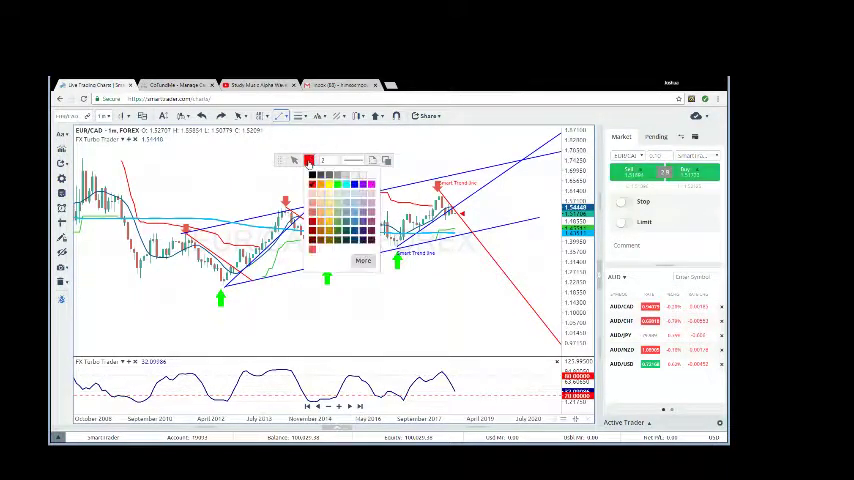
pyautogui.click(353, 185)
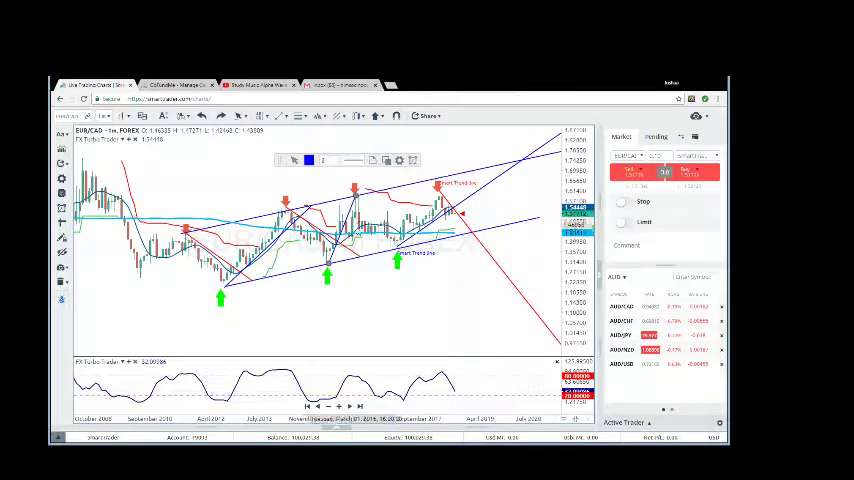
# - Zoom in on recent years and measure the price drop from the latest peak
pyautogui.moveTo(379, 305); pyautogui.dragTo(335, 305)
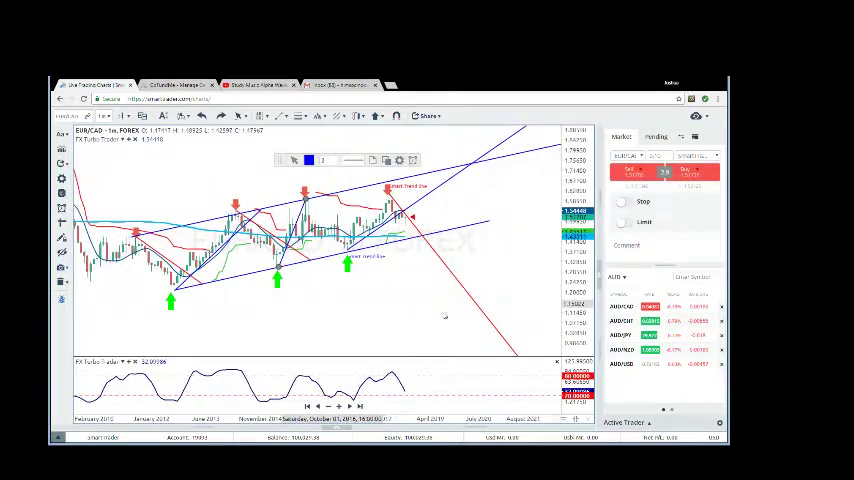
pyautogui.moveTo(442, 314); pyautogui.dragTo(398, 305)
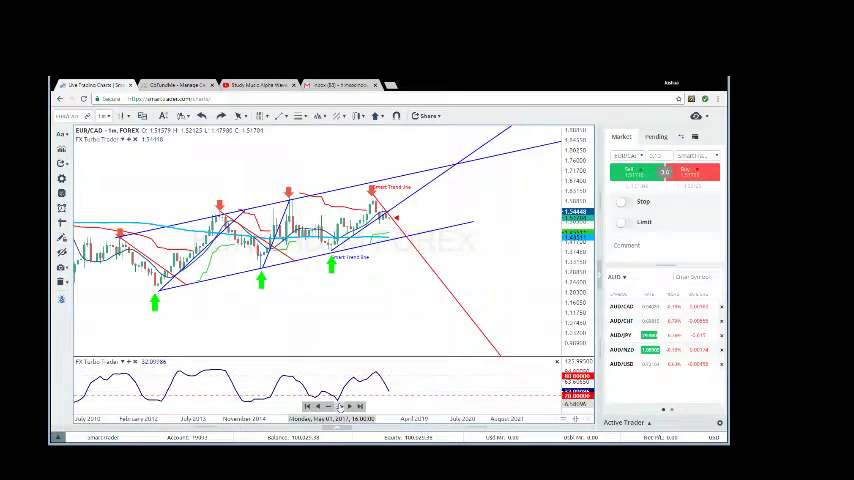
pyautogui.click(340, 407)
pyautogui.click(340, 407)
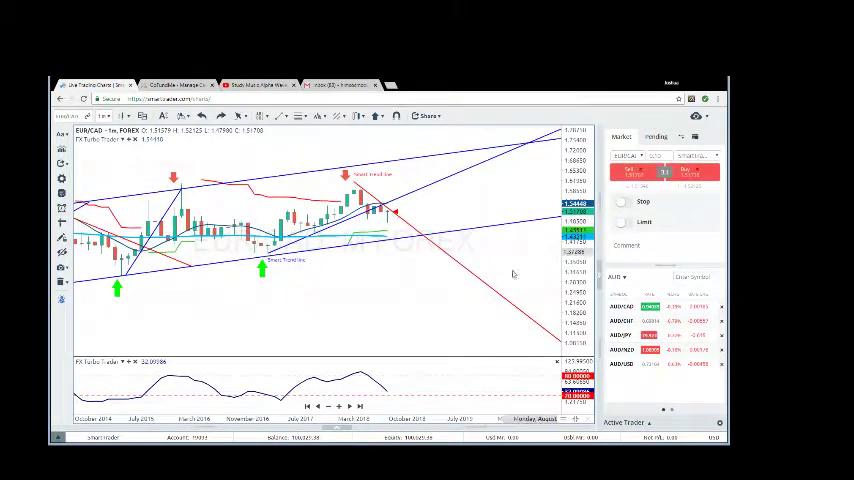
pyautogui.scroll(1, 378, 289)
pyautogui.moveTo(374, 289); pyautogui.dragTo(352, 290)
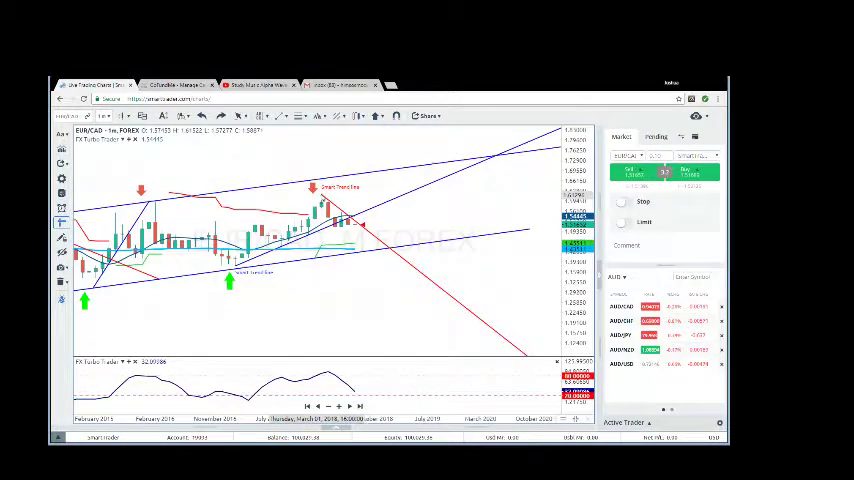
pyautogui.moveTo(322, 193); pyautogui.dragTo(347, 257)
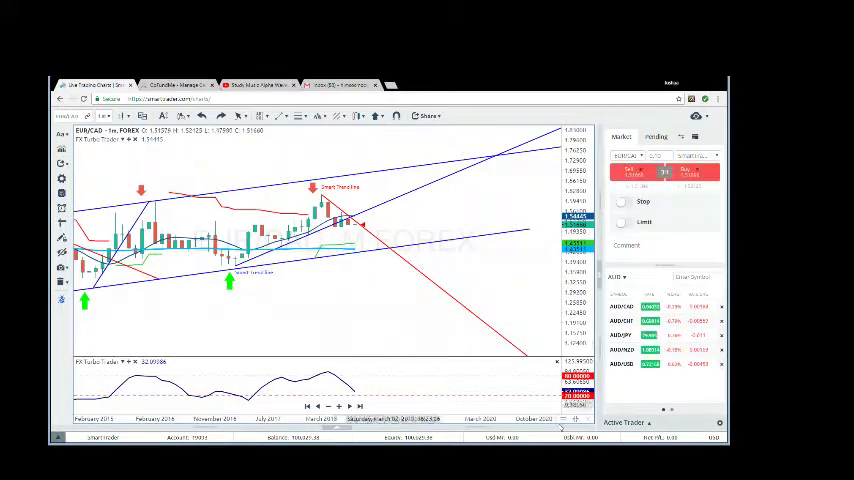
# - Maximize the EUR/CAD daily chart from the four-chart layout and rescale its price axis
pyautogui.click(574, 418)
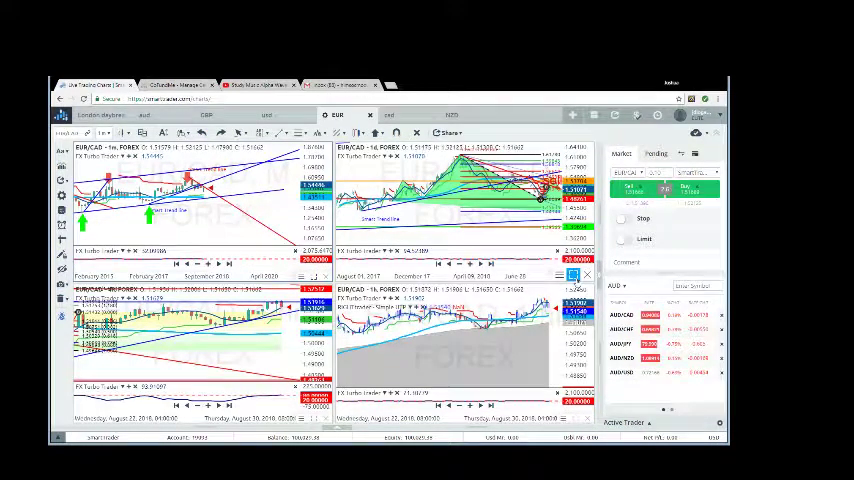
pyautogui.click(573, 275)
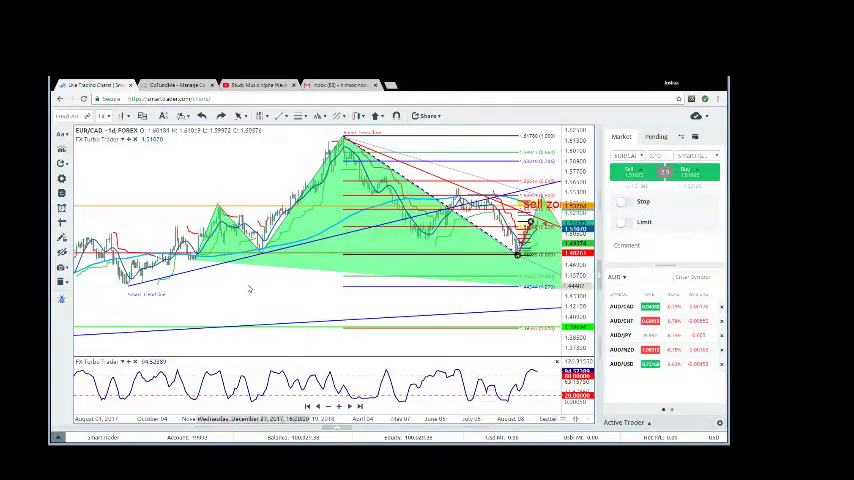
pyautogui.moveTo(272, 284)
pyautogui.mouseDown()
pyautogui.moveTo(219, 274)
pyautogui.moveTo(192, 282)
pyautogui.moveTo(227, 273)
pyautogui.mouseUp()
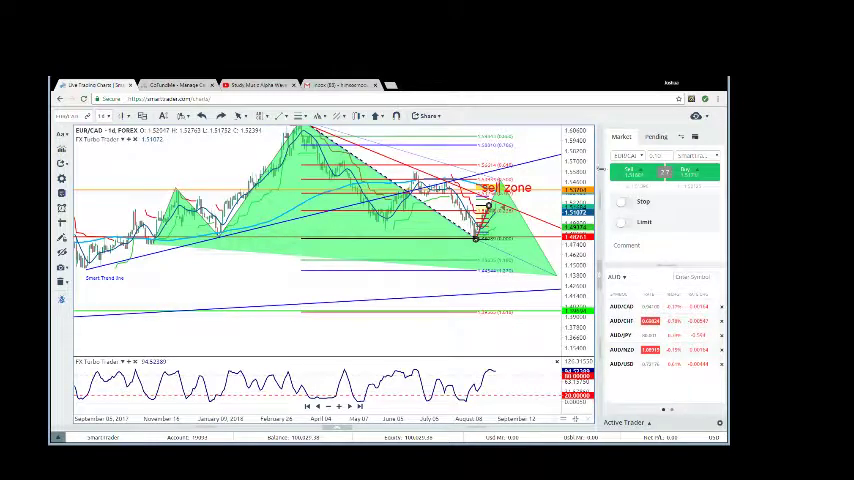
pyautogui.moveTo(588, 160); pyautogui.dragTo(367, 350)
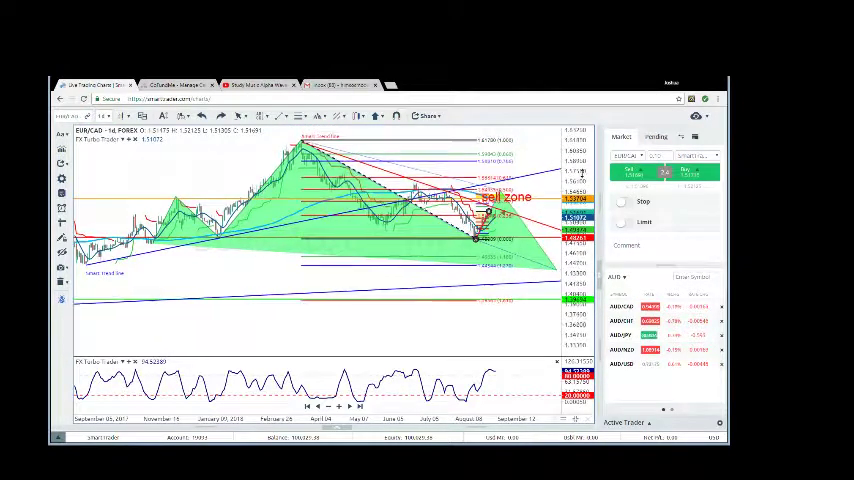
pyautogui.scroll(-2, 290, 318)
pyautogui.scroll(-1, 290, 318)
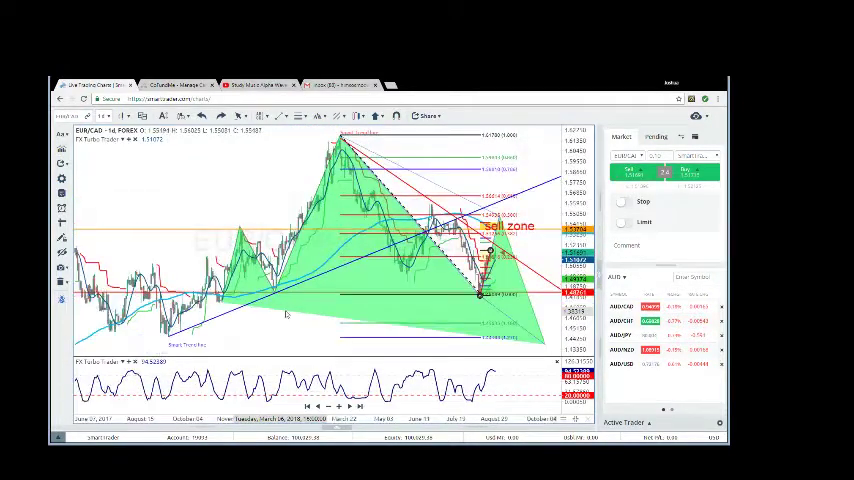
# - Recentre on the green harmonic pattern, inspecting it and rescaling the price axis
pyautogui.moveTo(300, 336); pyautogui.dragTo(267, 324)
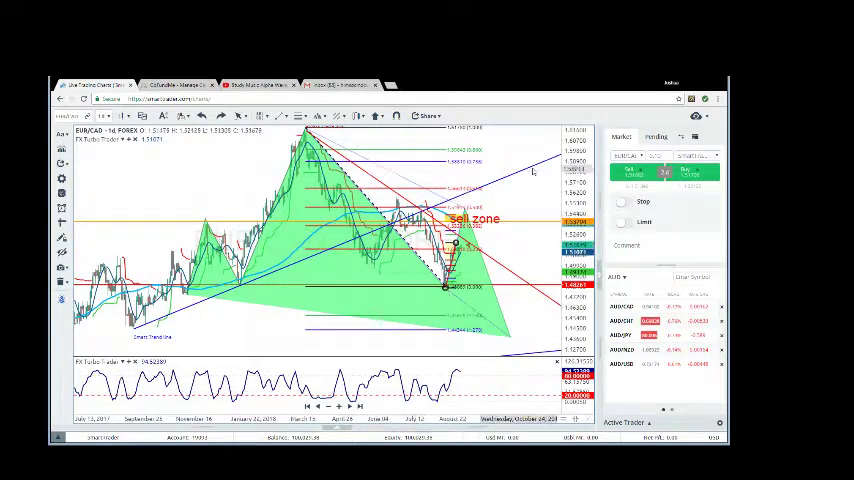
pyautogui.click(328, 186)
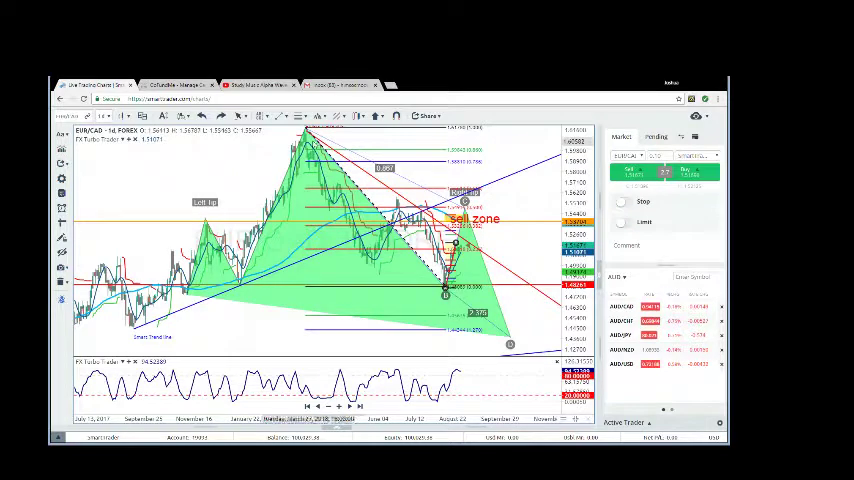
pyautogui.click(502, 192)
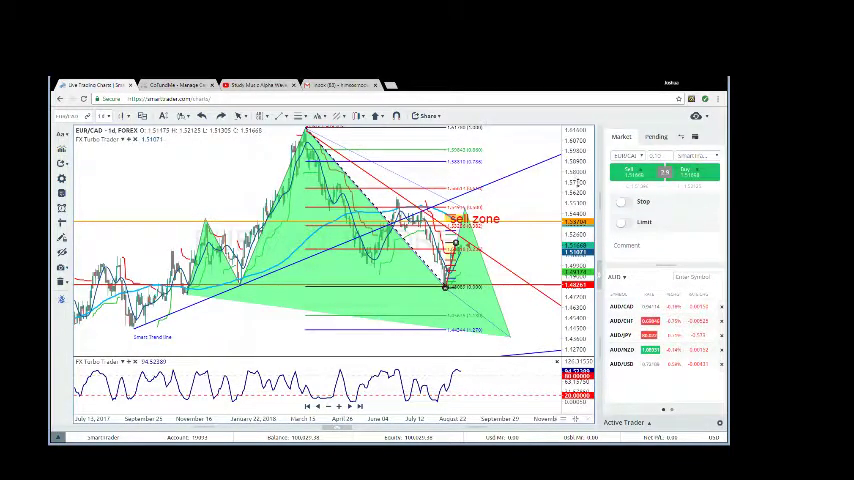
pyautogui.moveTo(563, 181); pyautogui.dragTo(565, 200)
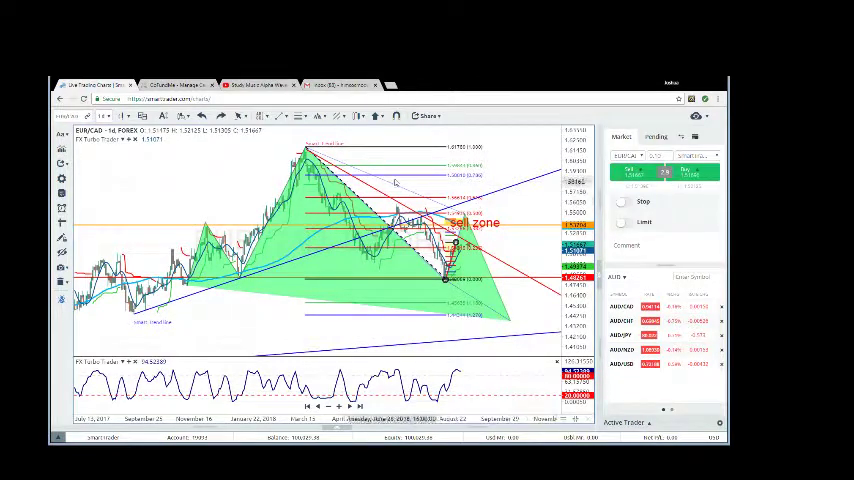
pyautogui.click(320, 210)
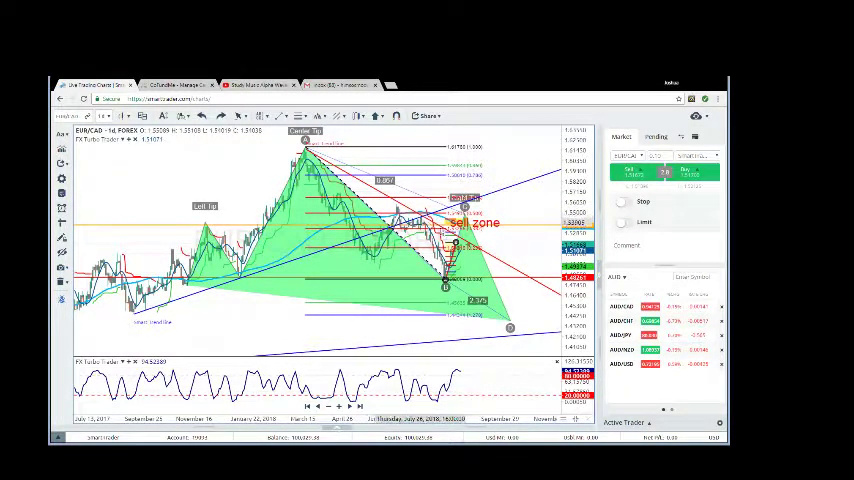
pyautogui.click(522, 251)
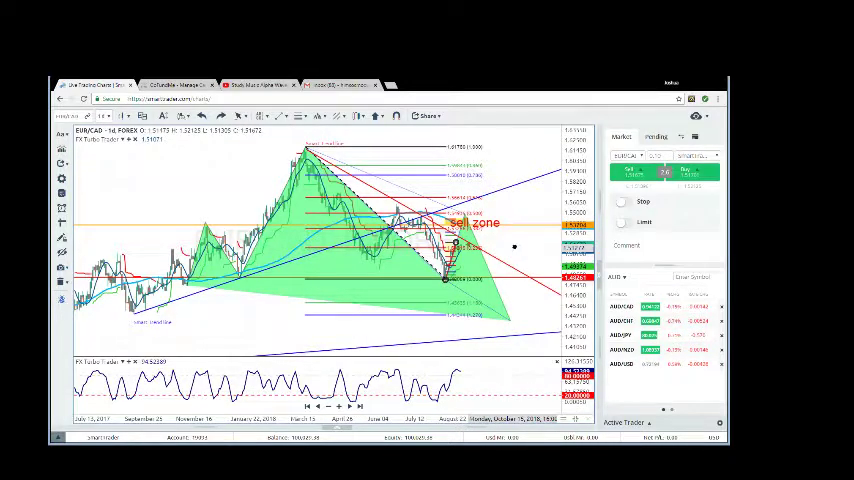
pyautogui.moveTo(514, 247); pyautogui.dragTo(478, 247)
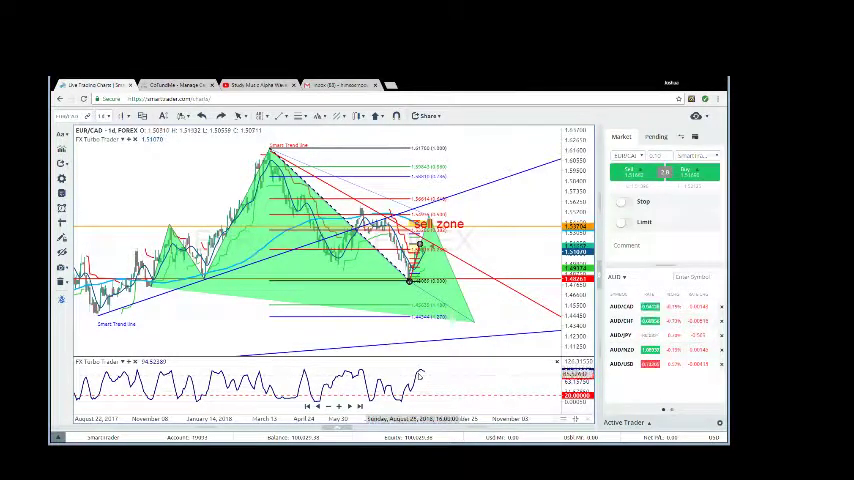
# - Frame 2018 around the harmonic pattern with a compressed price scale
pyautogui.click(339, 407)
pyautogui.click(339, 407)
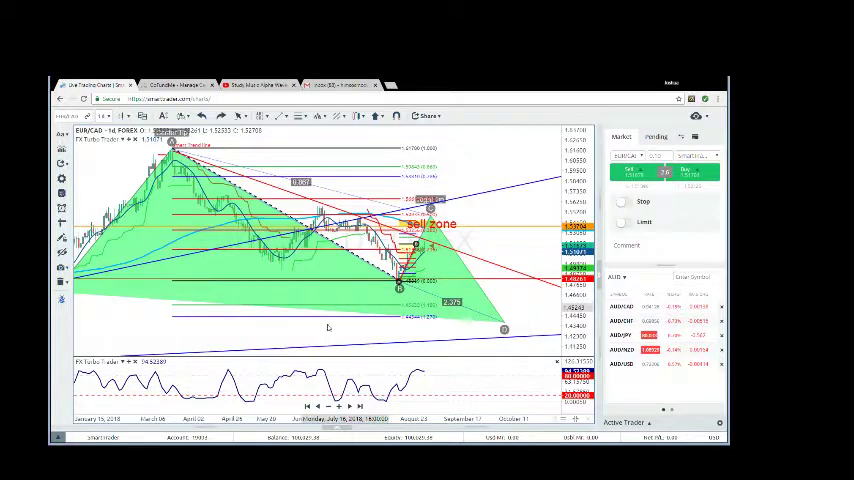
pyautogui.click(330, 407)
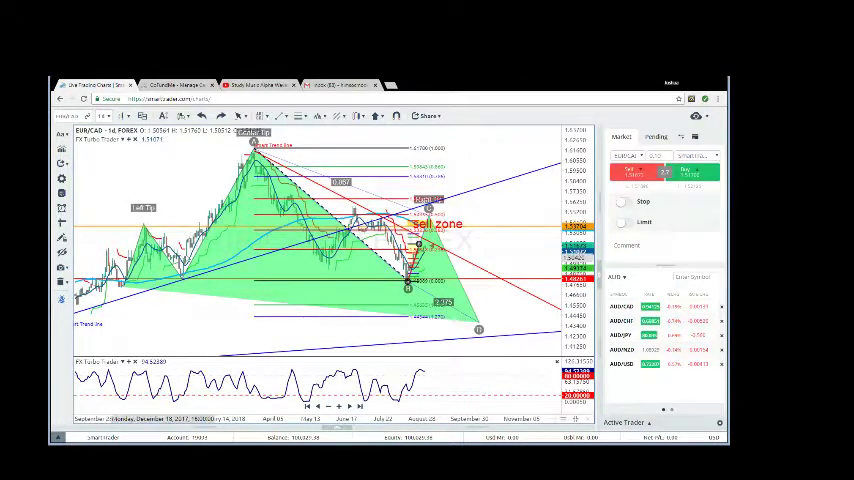
pyautogui.moveTo(298, 178)
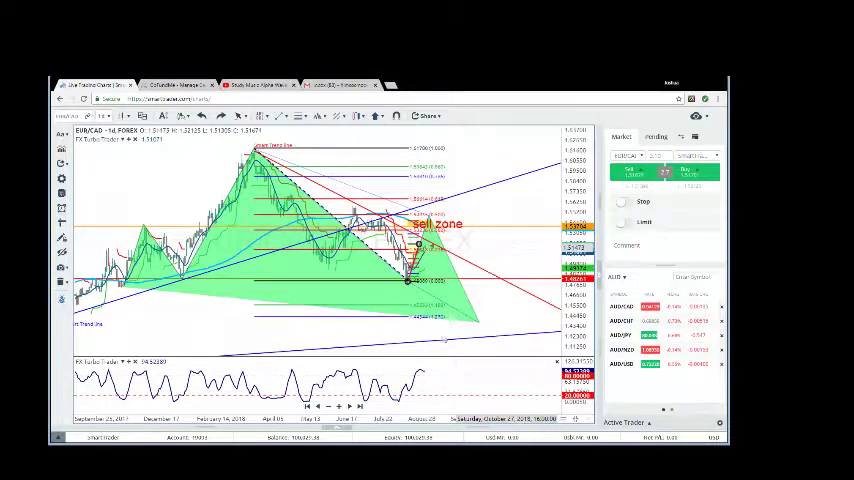
pyautogui.click(336, 409)
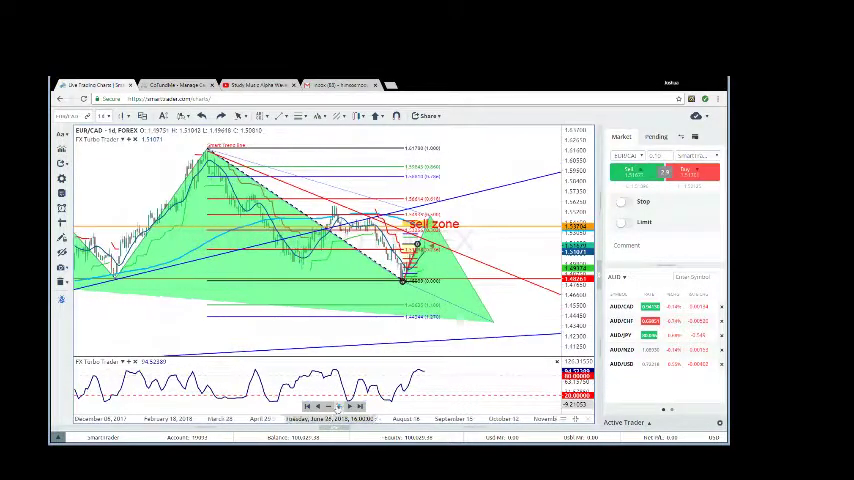
pyautogui.click(333, 409)
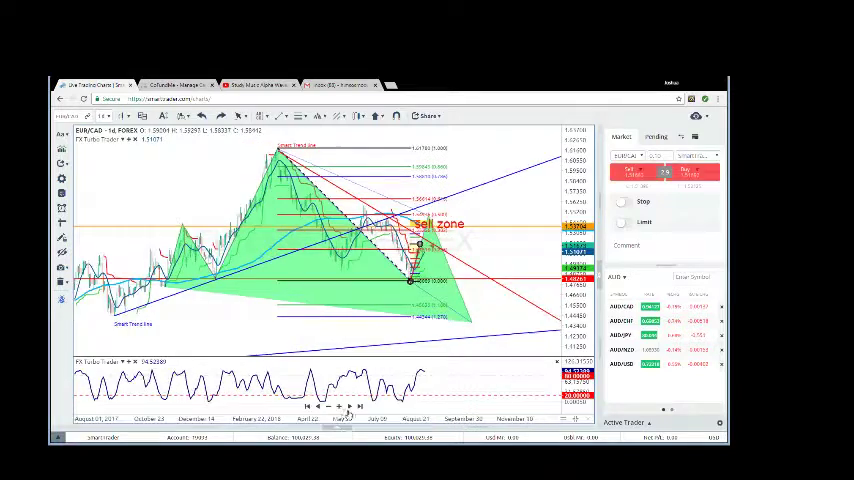
pyautogui.click(338, 409)
pyautogui.click(339, 409)
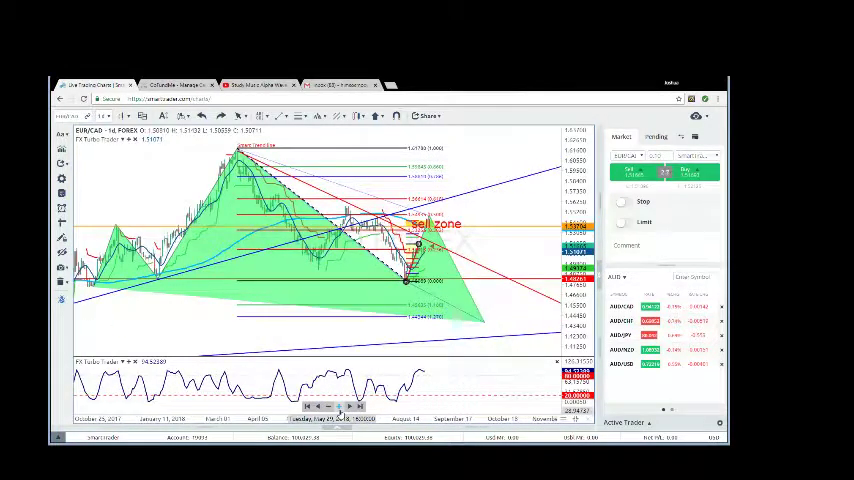
pyautogui.moveTo(583, 172); pyautogui.dragTo(583, 190)
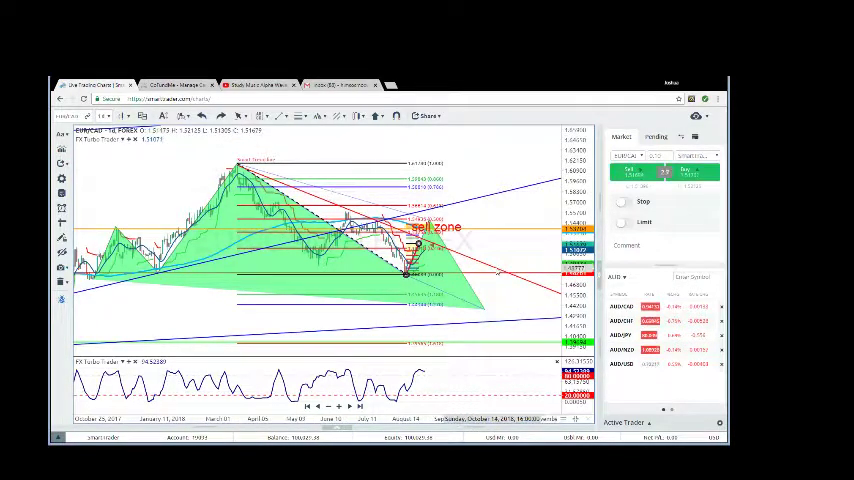
pyautogui.click(430, 215)
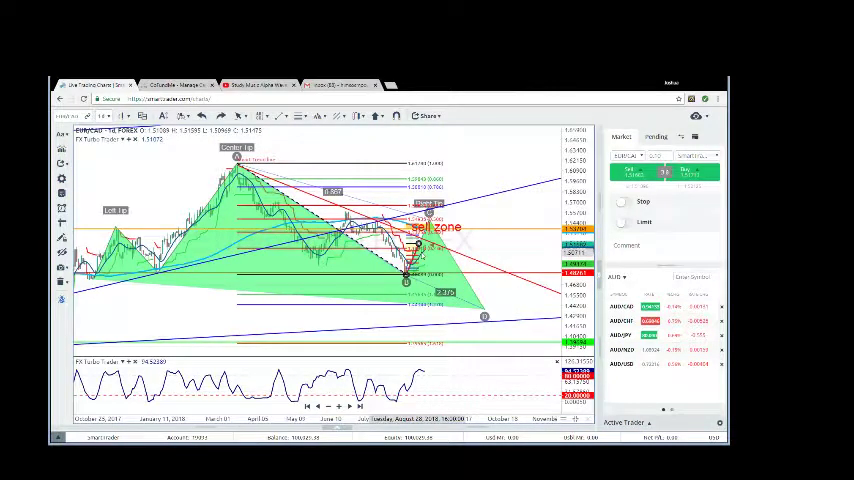
pyautogui.click(340, 406)
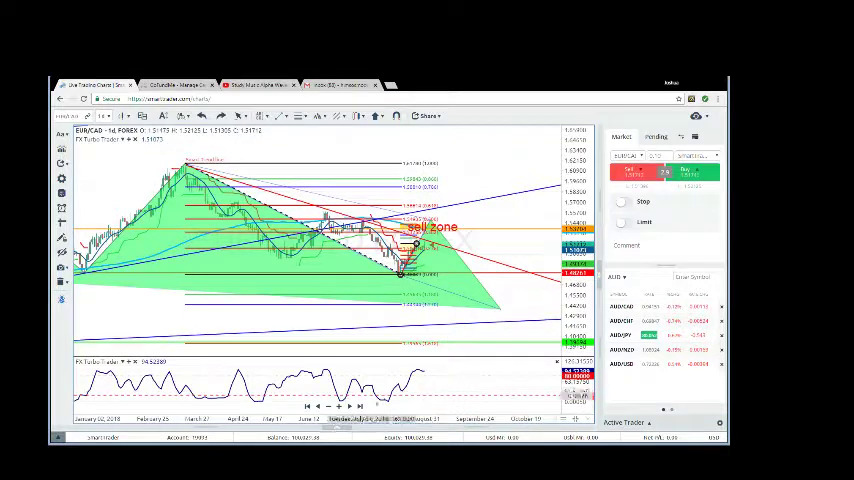
pyautogui.click(339, 406)
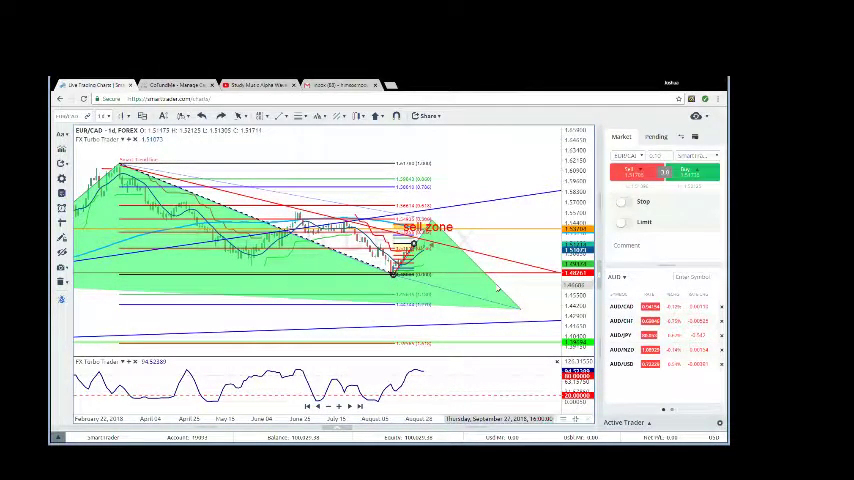
pyautogui.click(493, 290)
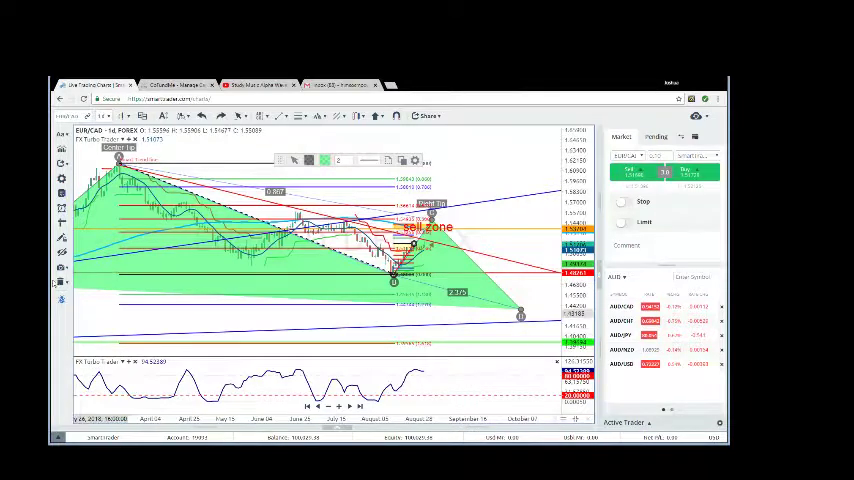
pyautogui.click(61, 283)
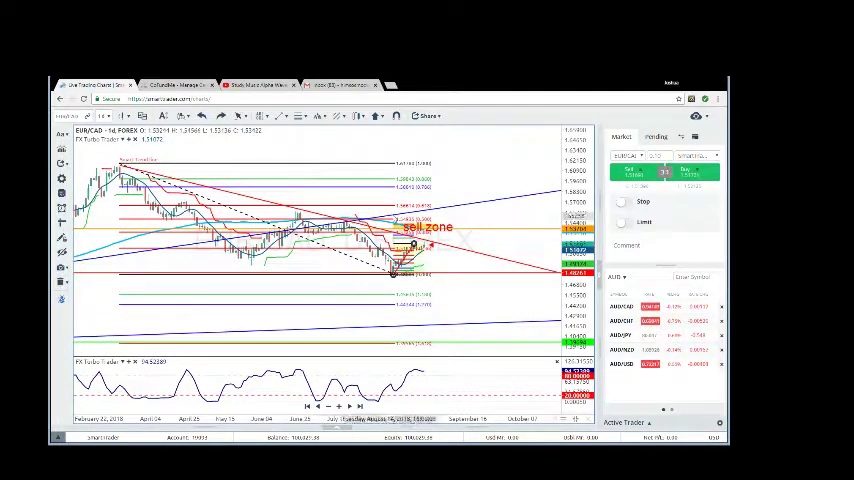
pyautogui.click(340, 407)
pyautogui.click(340, 407)
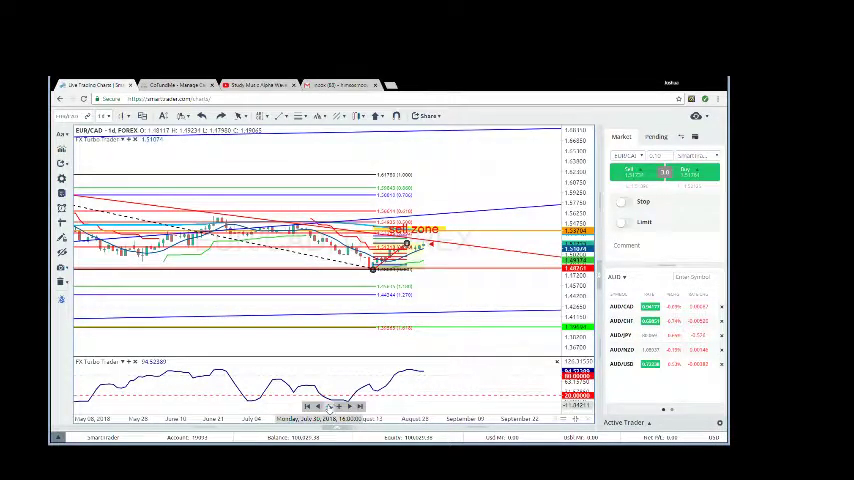
# - Zoom out the daily chart, widen its price scale, and show 4-hour candles from early August
pyautogui.click(330, 407)
pyautogui.click(332, 408)
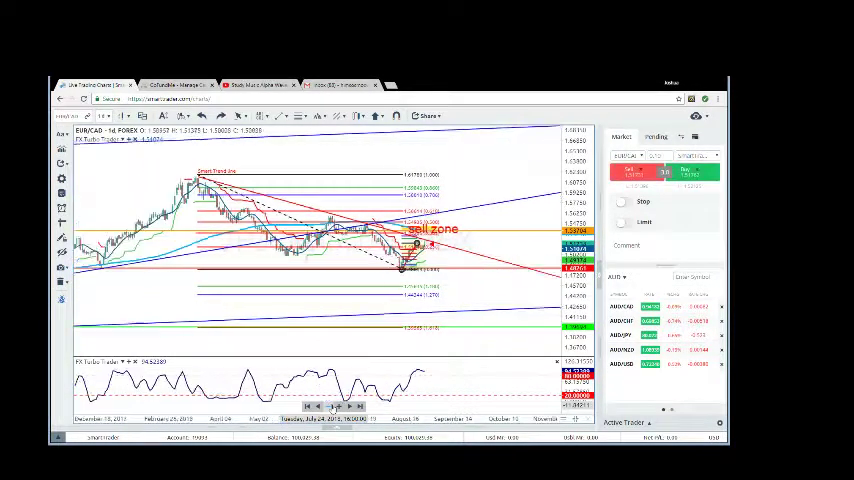
pyautogui.moveTo(570, 224)
pyautogui.mouseDown()
pyautogui.moveTo(577, 199)
pyautogui.moveTo(577, 218)
pyautogui.mouseUp()
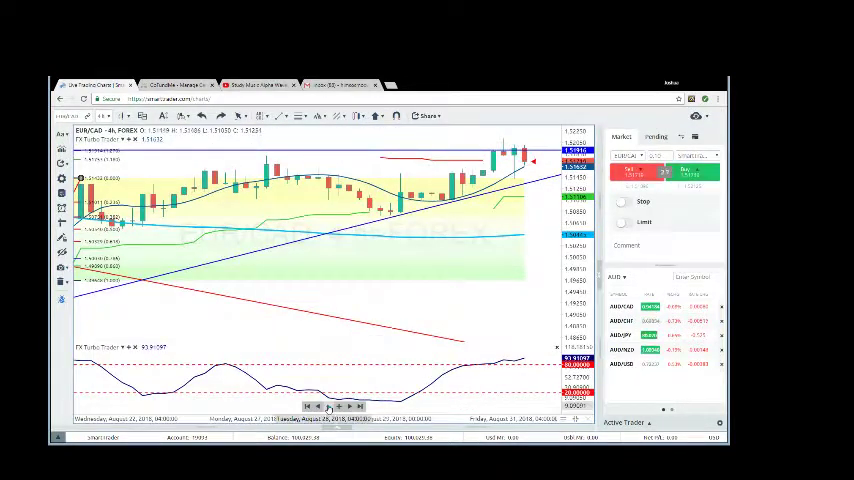
pyautogui.click(328, 407)
pyautogui.click(328, 407)
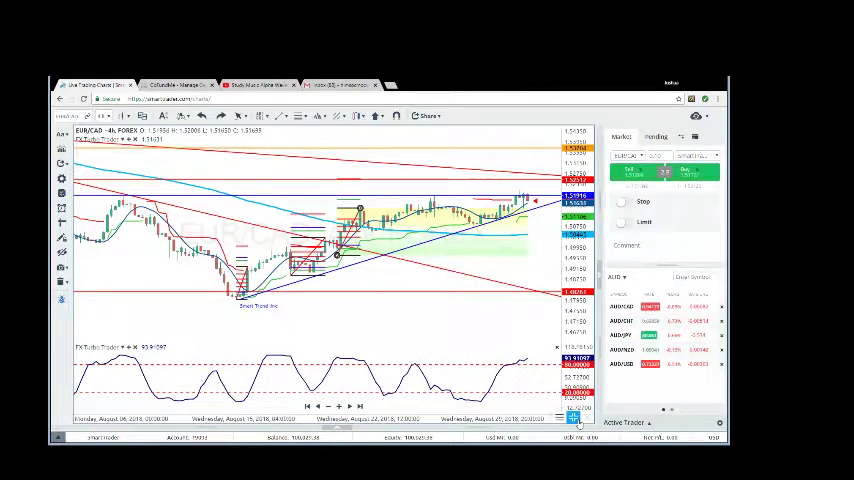
# - Enlarge the daily chart, zoom to July–September, and delete the Fibonacci drawing near the sell zone
pyautogui.click(575, 420)
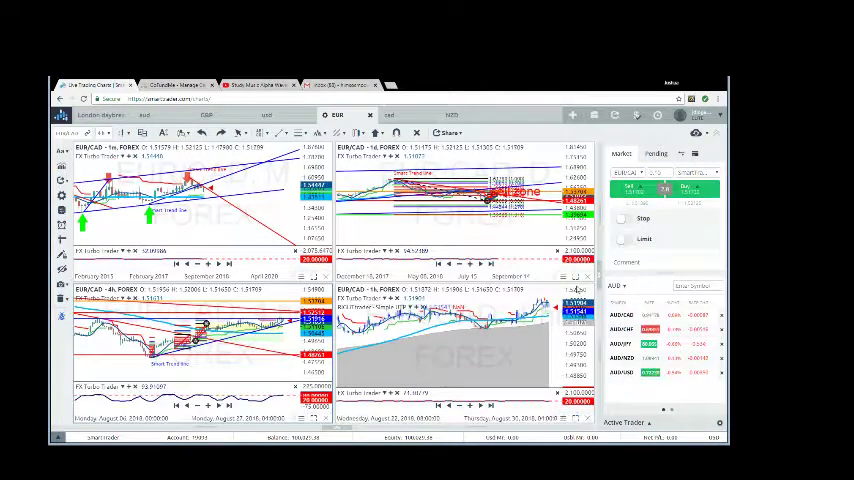
pyautogui.click(573, 275)
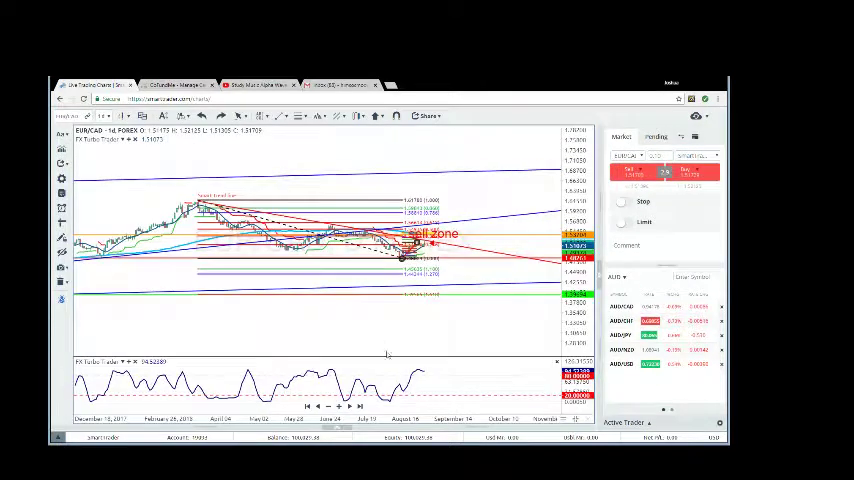
pyautogui.click(340, 407)
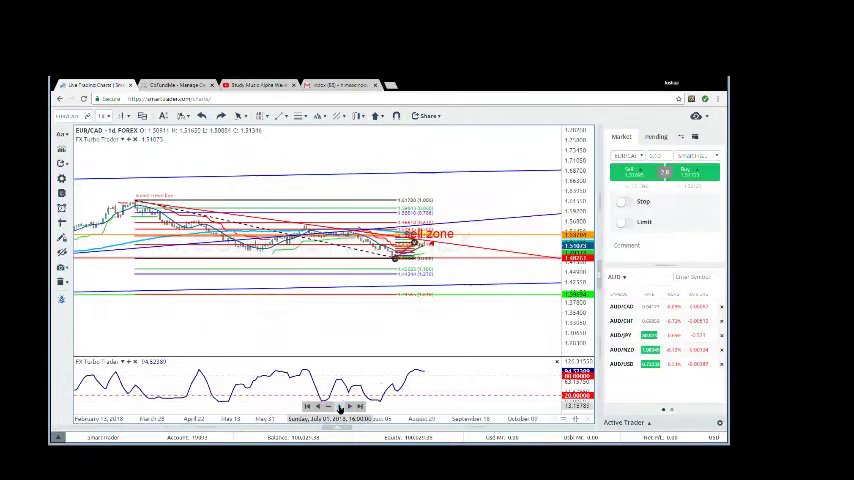
pyautogui.click(340, 407)
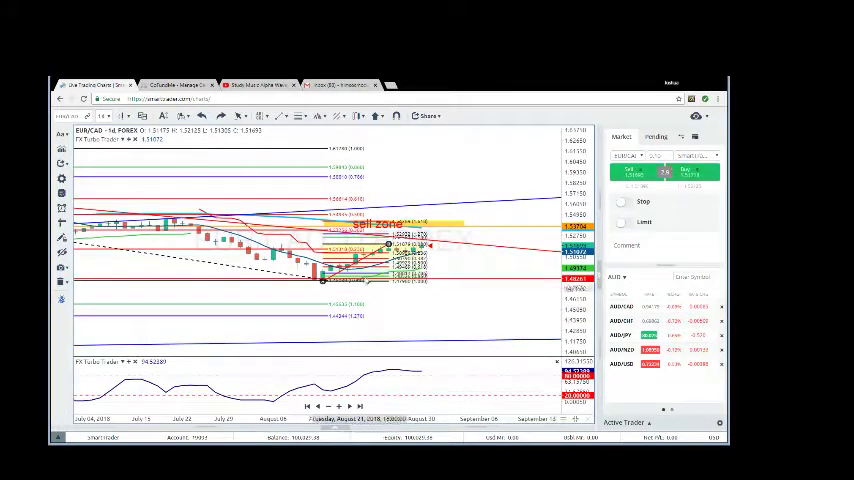
pyautogui.rightClick(370, 257)
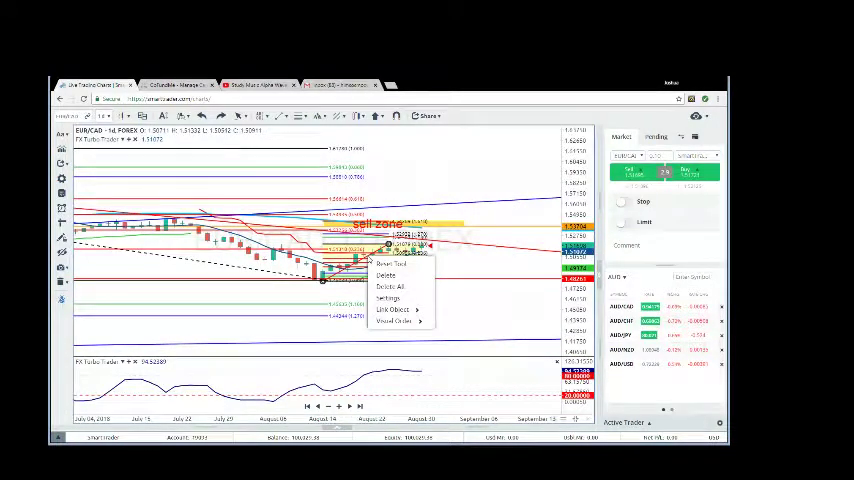
pyautogui.click(385, 275)
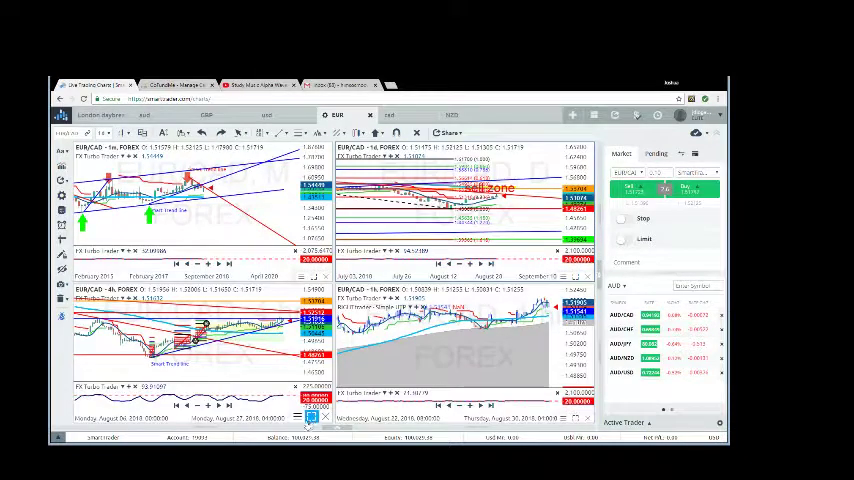
# - Maximize and zoom out the 4-hour chart, then draw a trend line from the mid-August low to late August
pyautogui.click(311, 417)
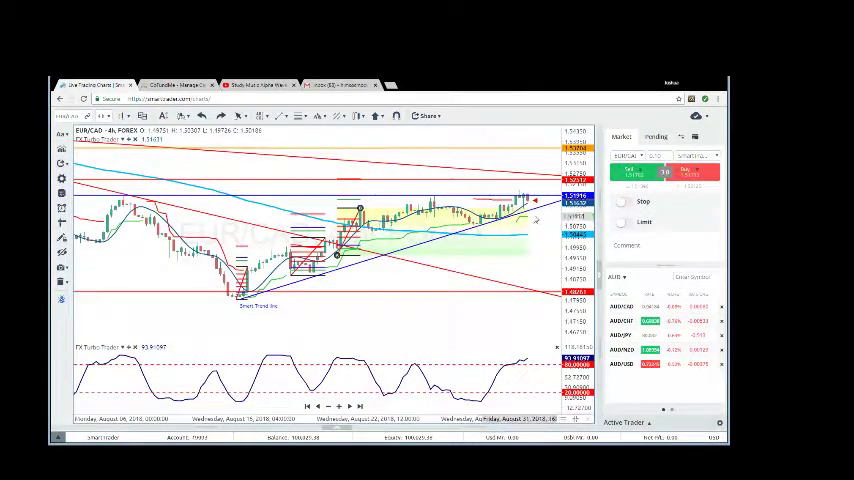
pyautogui.click(329, 410)
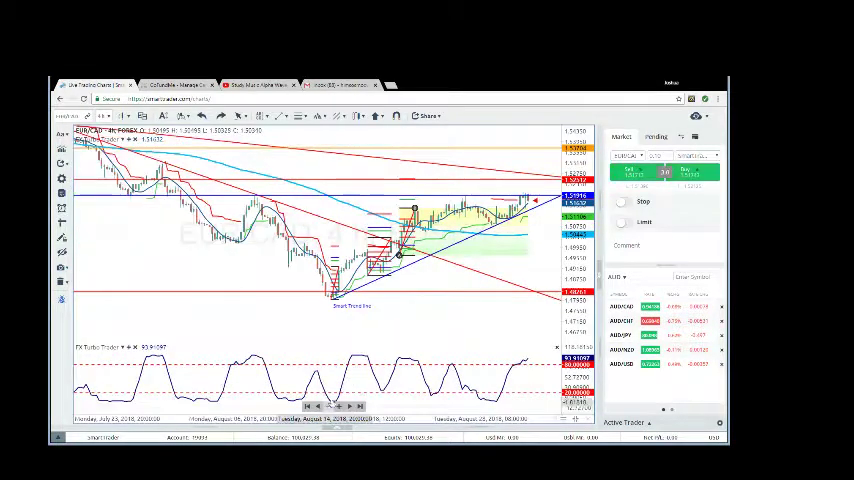
pyautogui.scroll(-2, 372, 316)
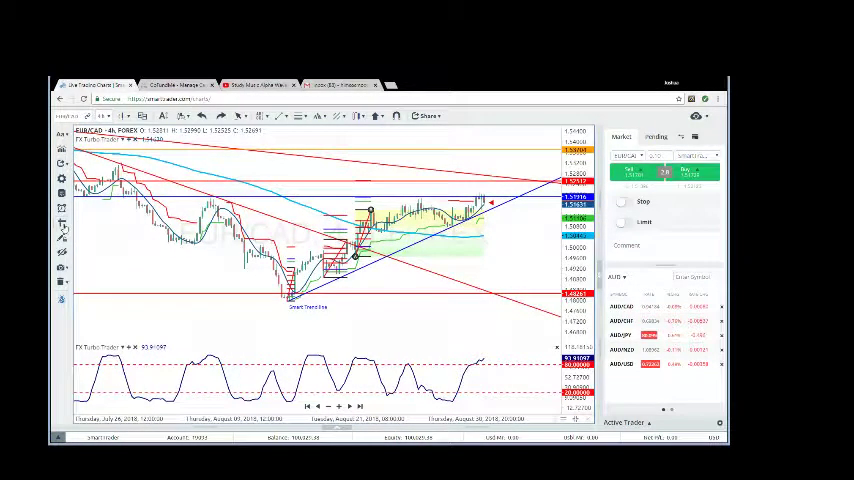
pyautogui.click(290, 300)
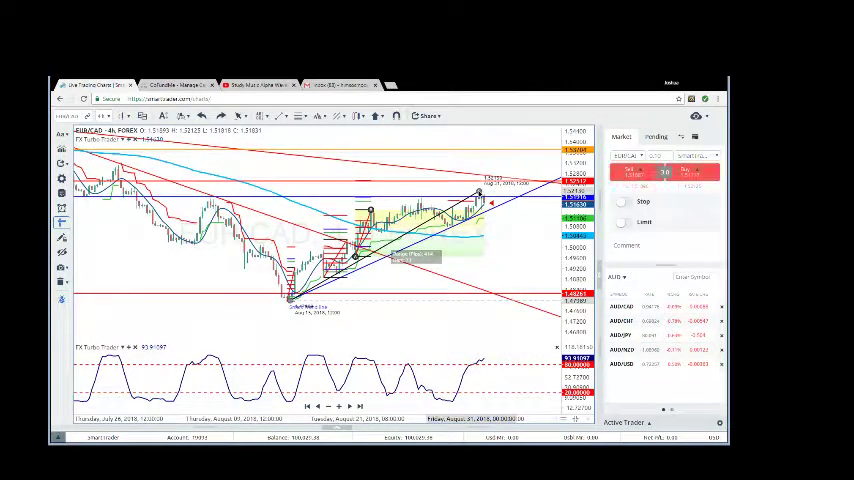
pyautogui.click(480, 191)
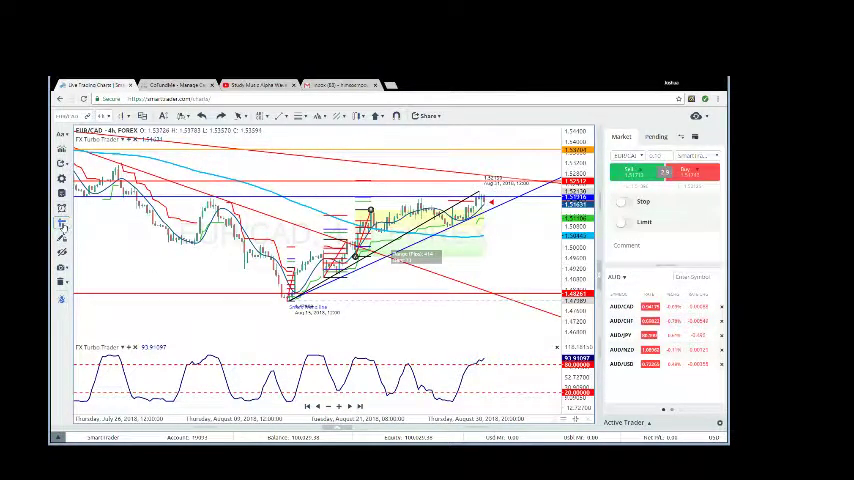
pyautogui.click(481, 195)
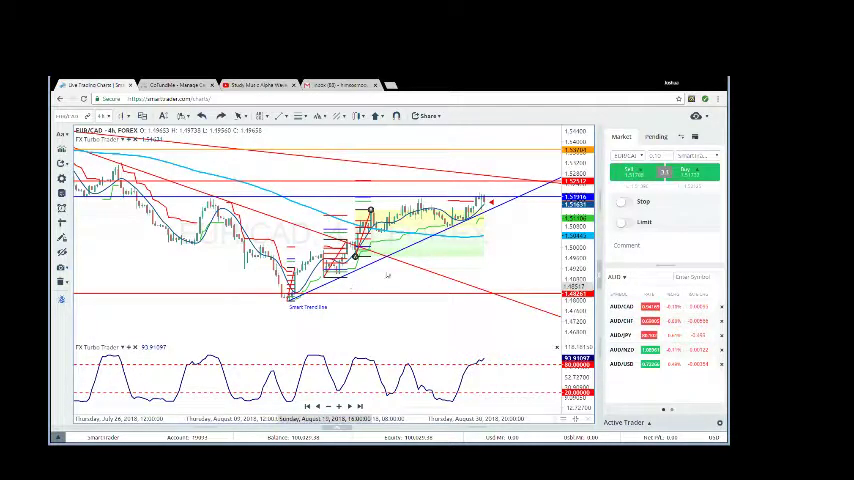
# - Zoom the 4-hour chart out to April and view the trend line's properties without changes
pyautogui.moveTo(499, 239); pyautogui.dragTo(463, 242)
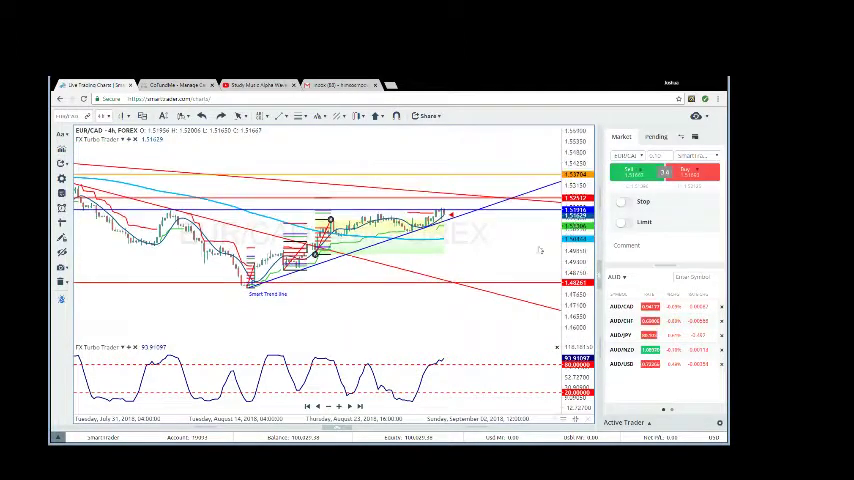
pyautogui.click(330, 407)
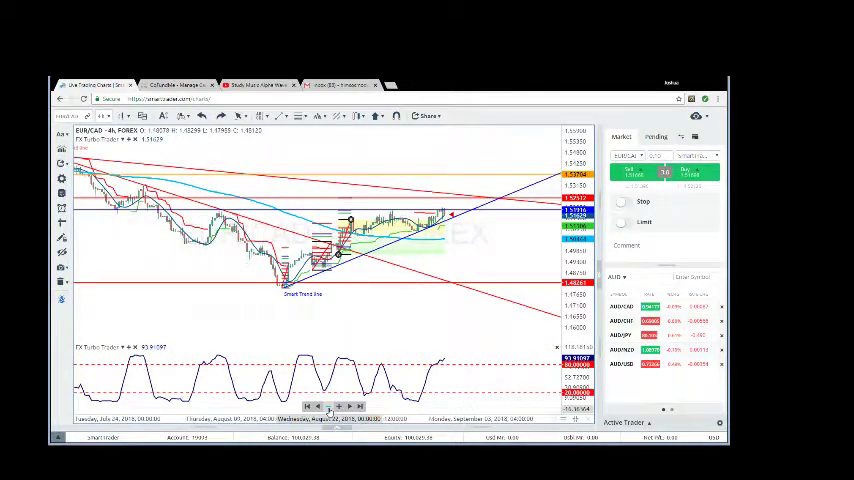
pyautogui.click(330, 409)
pyautogui.click(330, 409)
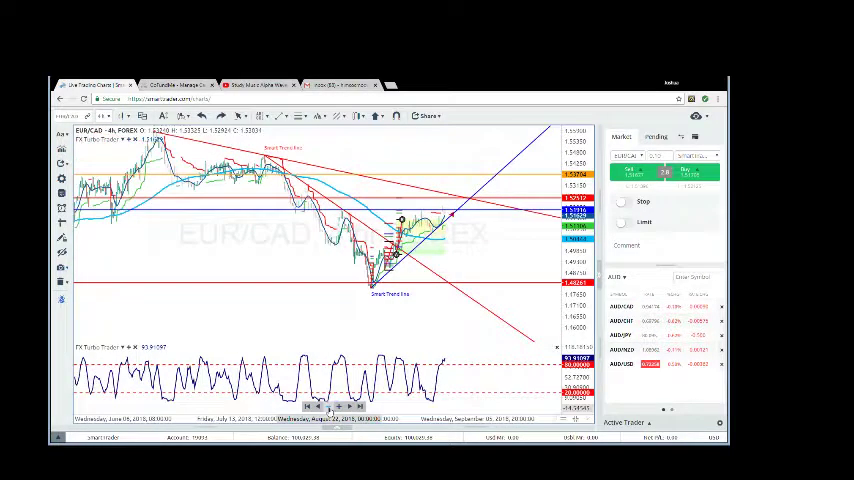
pyautogui.click(330, 411)
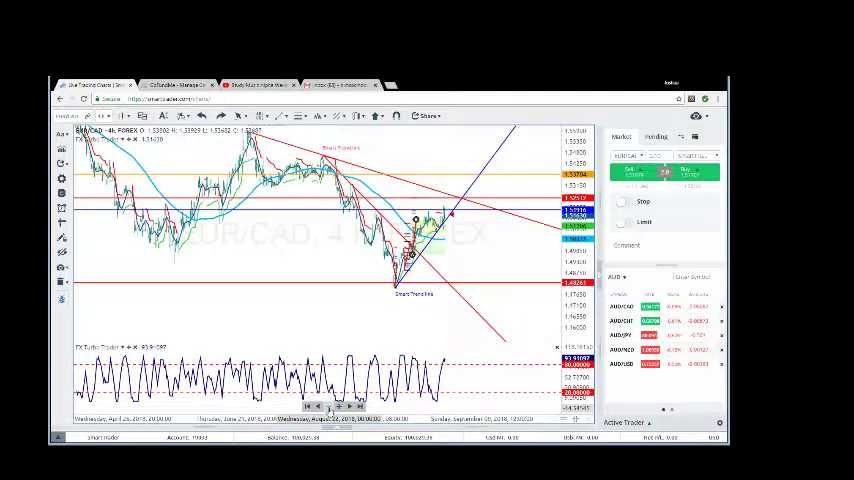
pyautogui.doubleClick(450, 213)
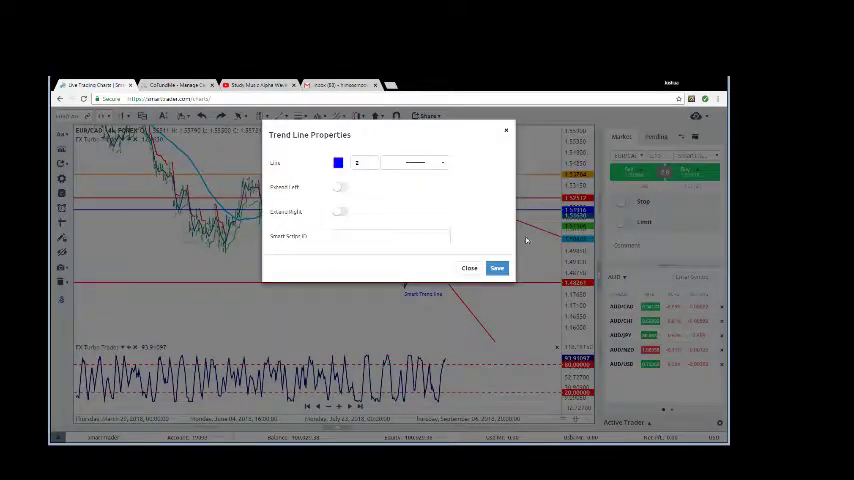
pyautogui.click(497, 269)
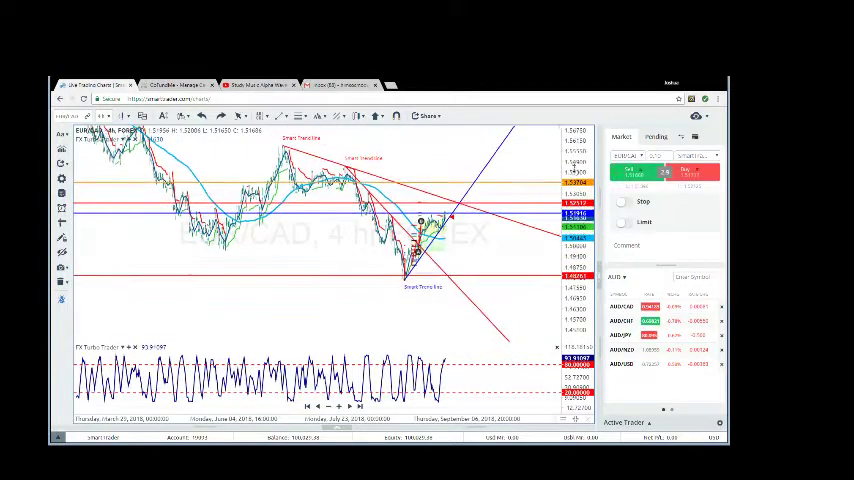
# - Zoom in on mid-August through September and stretch the price scale
pyautogui.moveTo(430, 304); pyautogui.dragTo(366, 304)
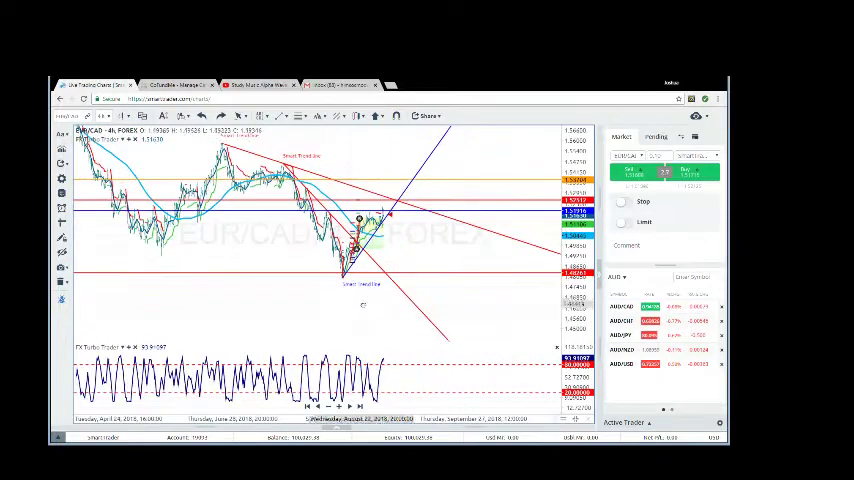
pyautogui.click(339, 407)
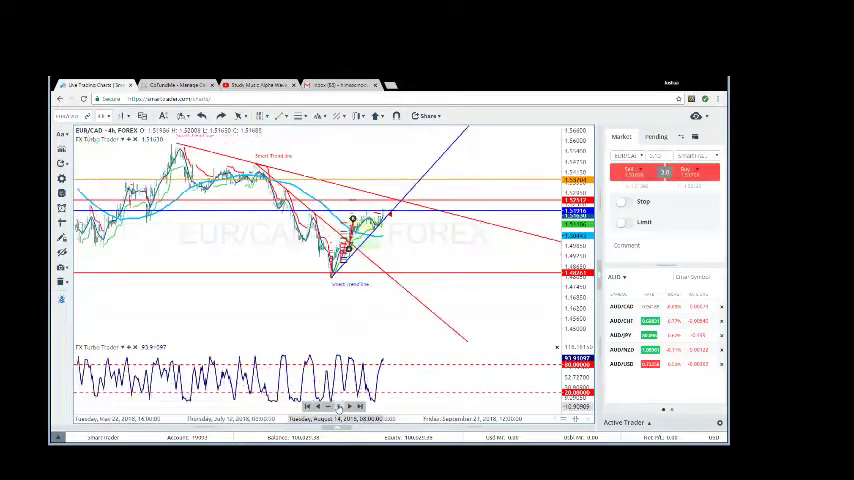
pyautogui.click(339, 407)
pyautogui.click(339, 407)
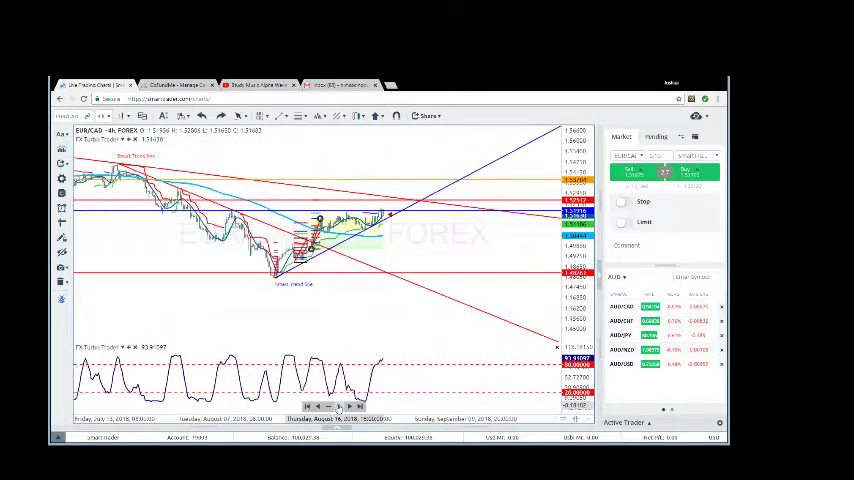
pyautogui.scroll(2, 311, 309)
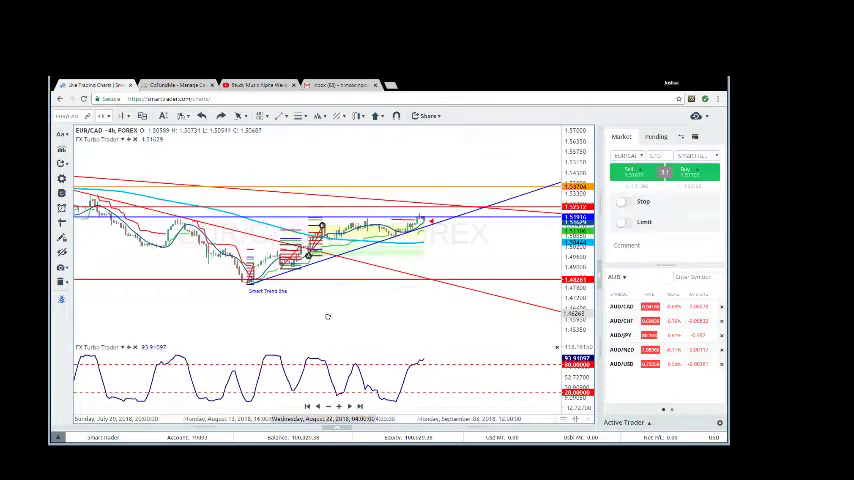
pyautogui.moveTo(578, 266); pyautogui.dragTo(578, 240)
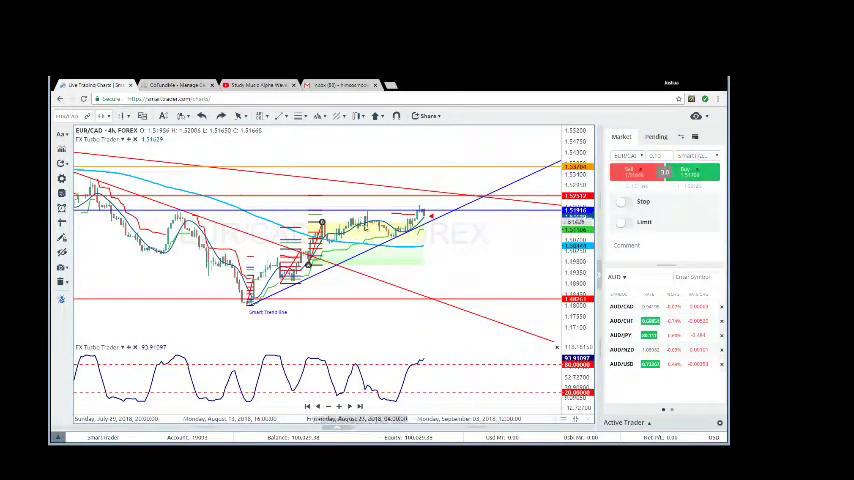
# - Zoom the EUR/CAD 4-hour chart in on mid-August onward
pyautogui.click(338, 407)
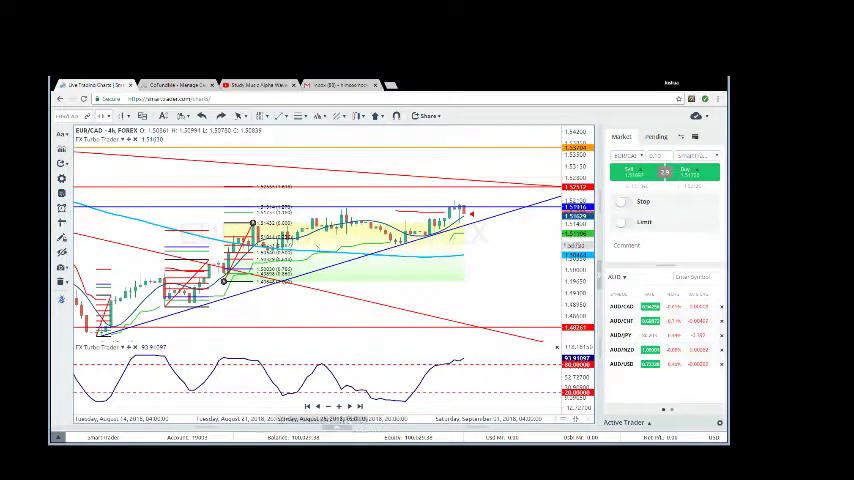
pyautogui.click(281, 116)
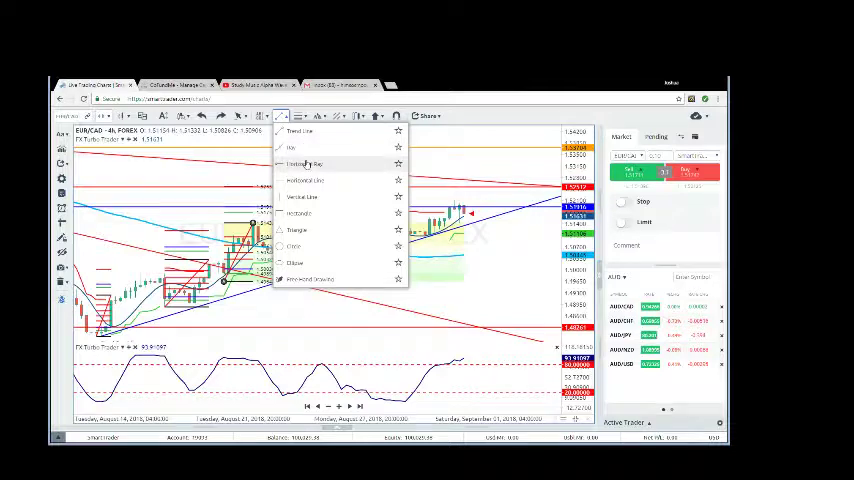
pyautogui.click(306, 163)
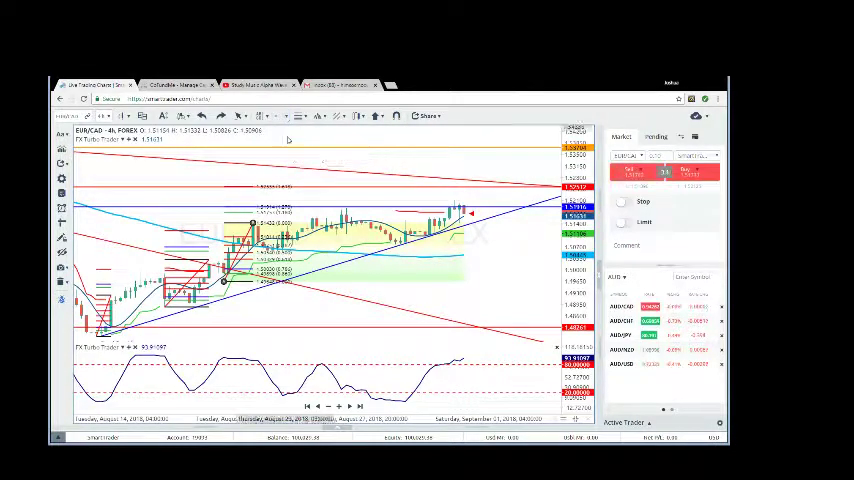
pyautogui.click(282, 116)
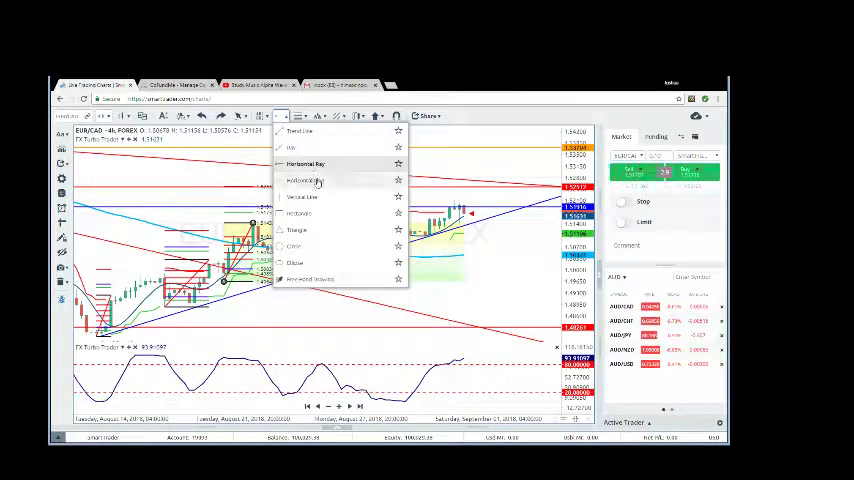
pyautogui.click(318, 181)
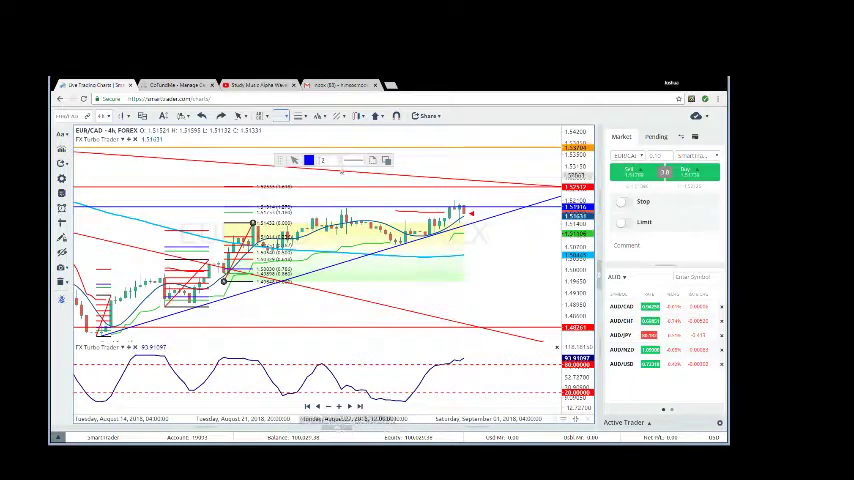
pyautogui.click(310, 161)
pyautogui.click(324, 186)
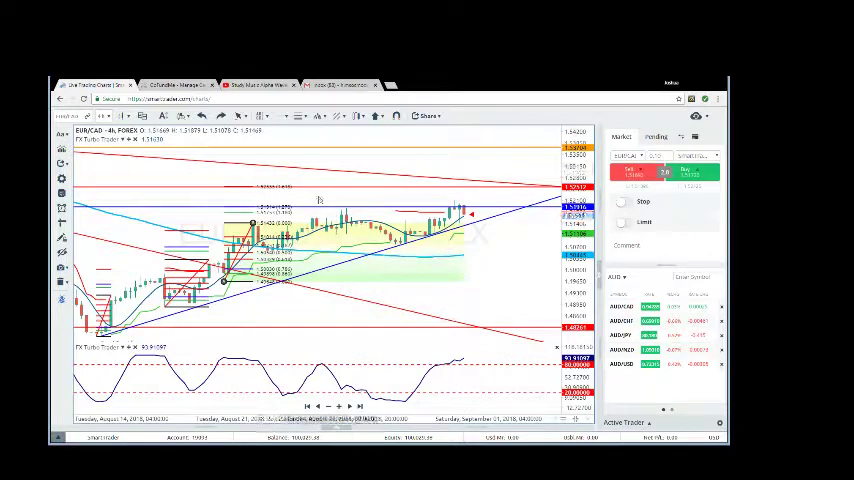
# - Draw a yellow circle on the earlier late-August price peak
pyautogui.click(298, 117)
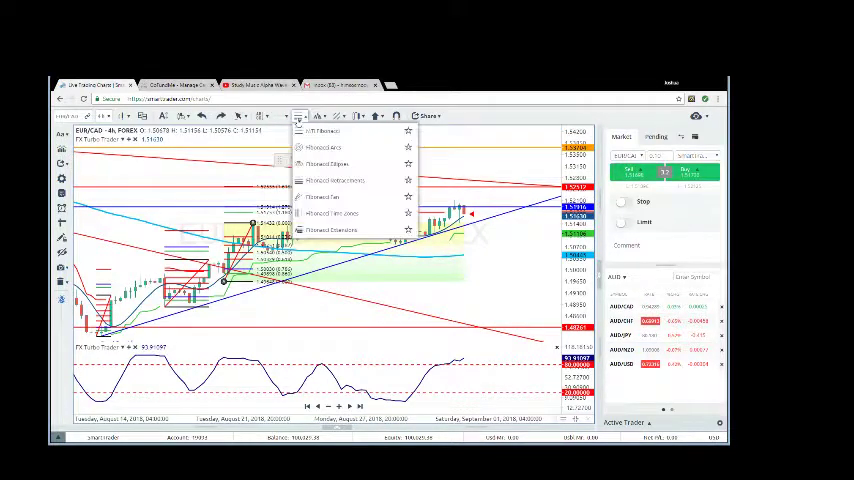
pyautogui.click(283, 116)
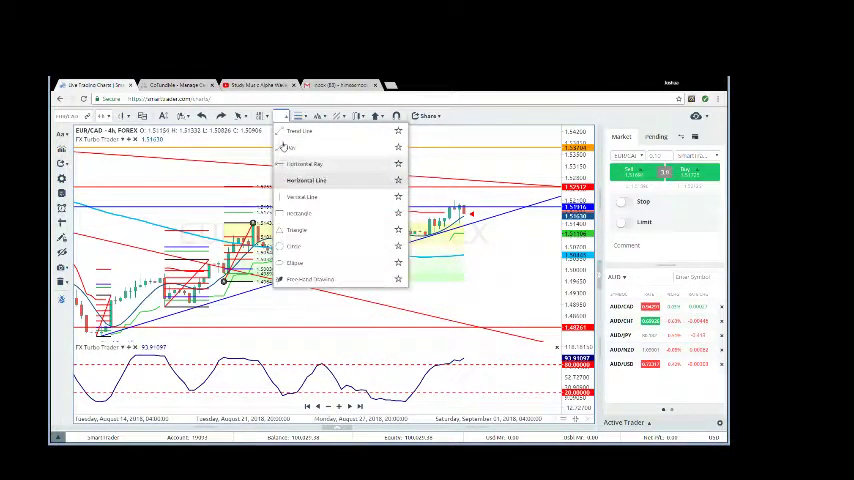
pyautogui.click(298, 248)
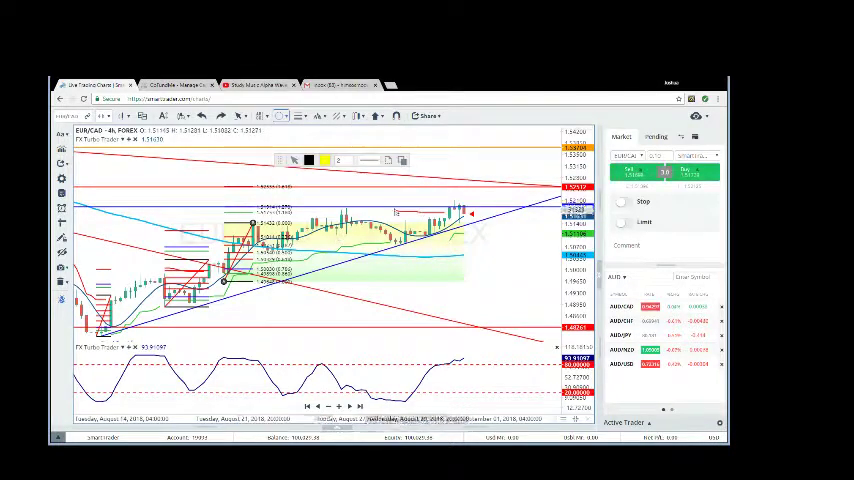
pyautogui.click(342, 207)
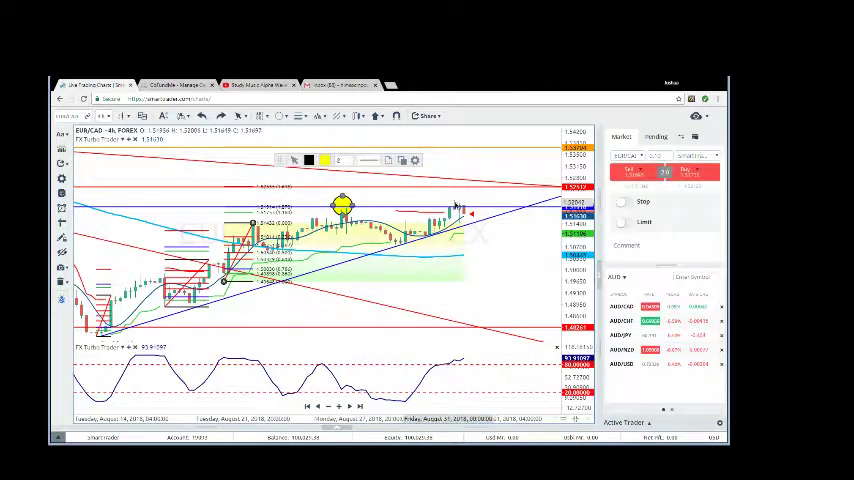
pyautogui.click(455, 207)
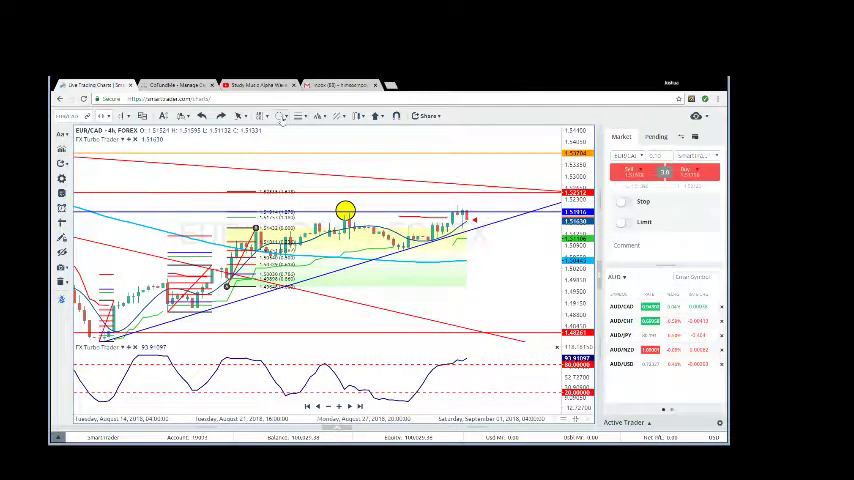
# - Draw a larger yellow circle around the latest candles
pyautogui.click(281, 115)
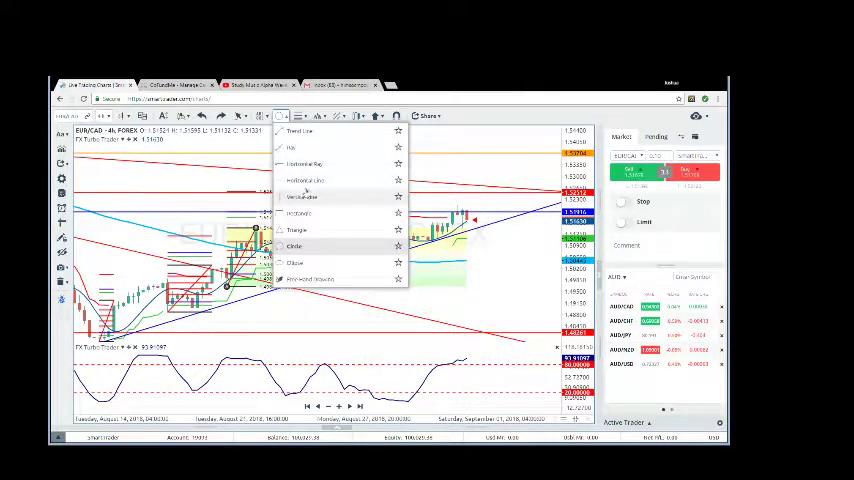
pyautogui.click(305, 244)
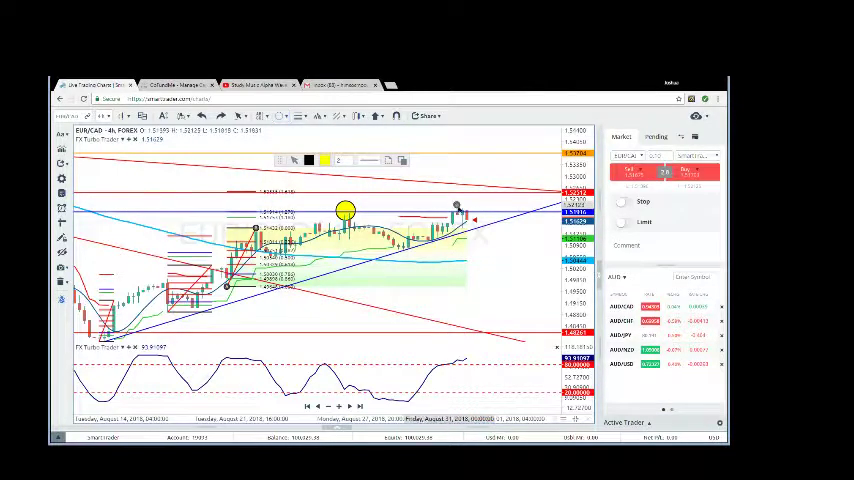
pyautogui.moveTo(457, 207)
pyautogui.mouseDown()
pyautogui.moveTo(474, 222)
pyautogui.moveTo(437, 216)
pyautogui.mouseUp()
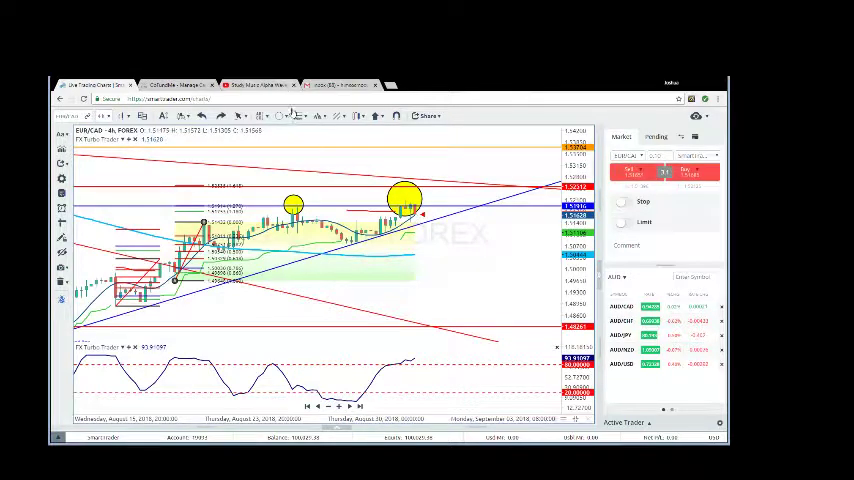
# - Choose a line drawing tool and set its colour to red
pyautogui.click(282, 116)
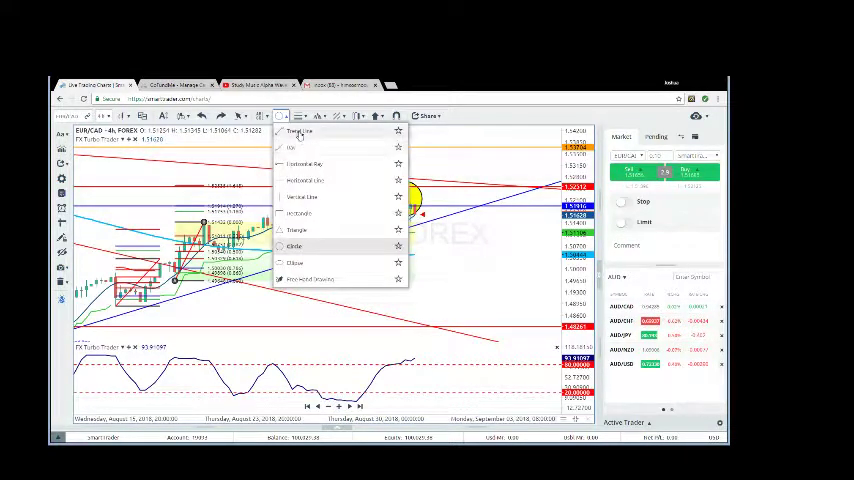
pyautogui.click(300, 132)
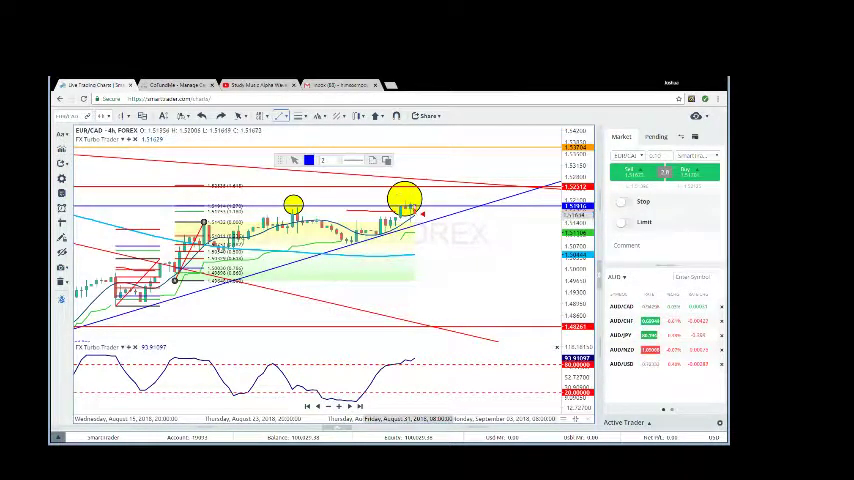
pyautogui.click(310, 161)
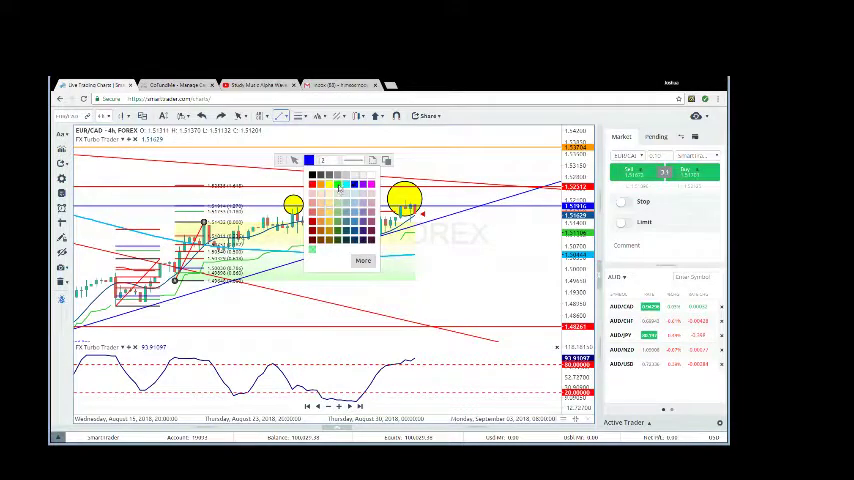
pyautogui.click(344, 184)
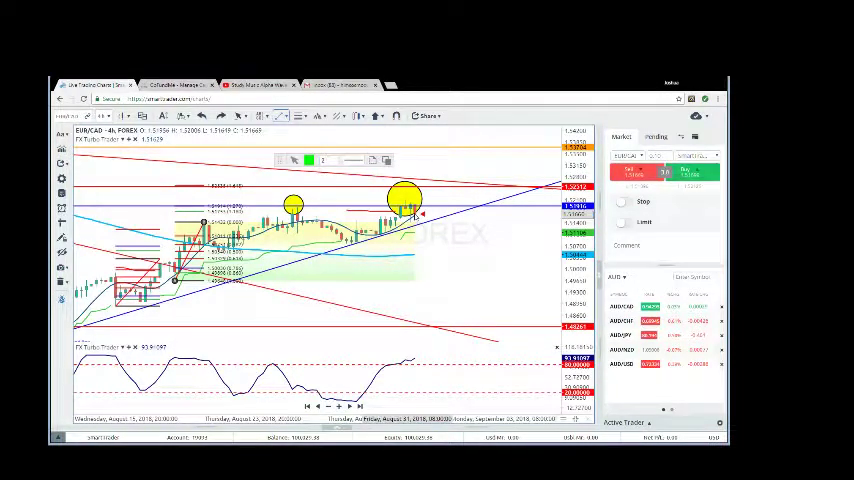
pyautogui.click(284, 115)
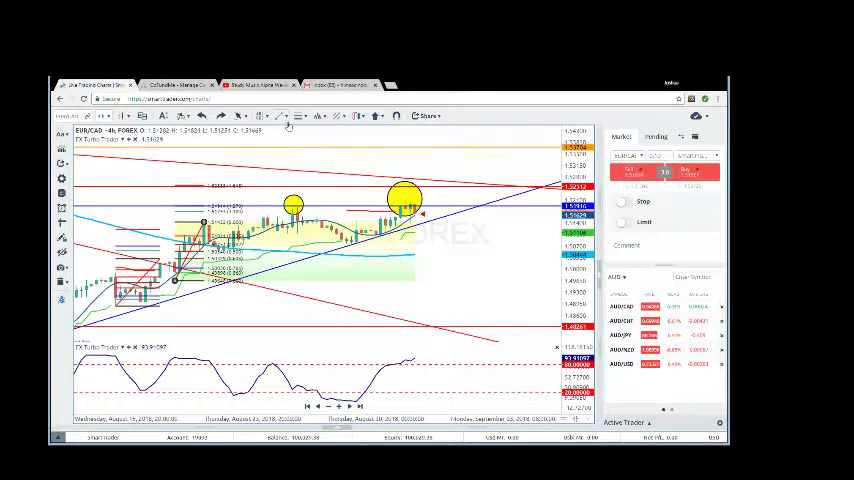
pyautogui.click(285, 116)
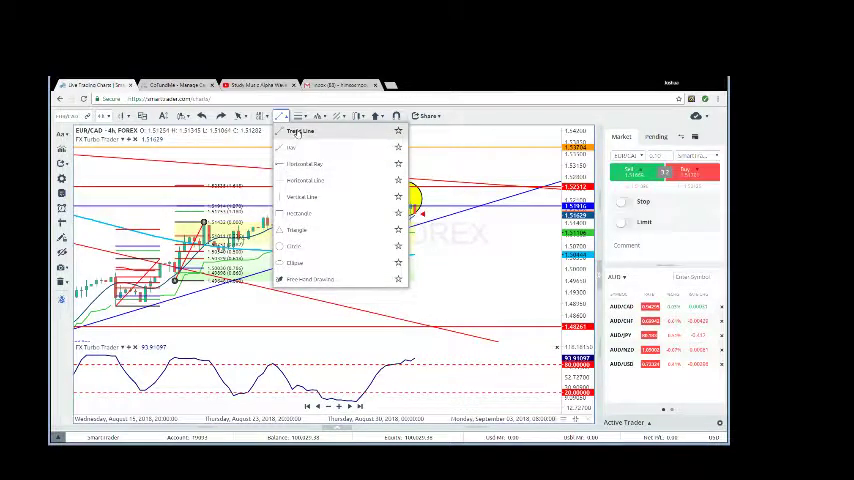
pyautogui.click(324, 165)
pyautogui.click(312, 161)
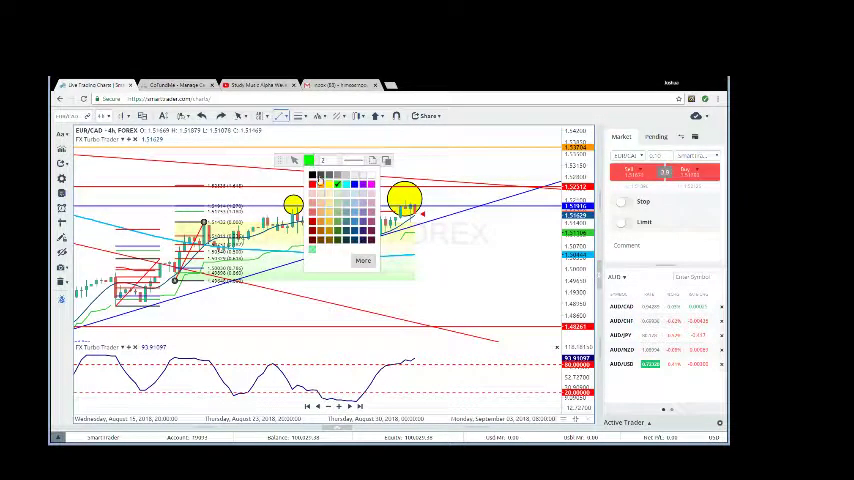
pyautogui.click(312, 185)
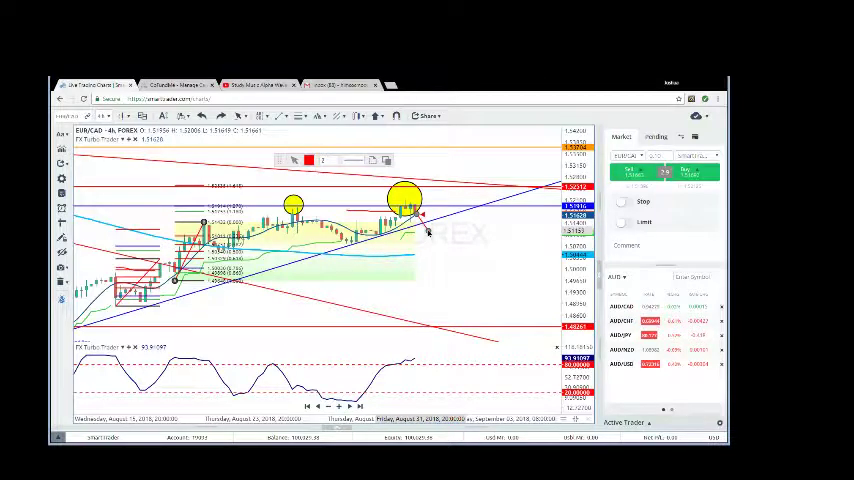
# - Keep the arrow red and lengthen it down-right from the large circle
pyautogui.click(309, 160)
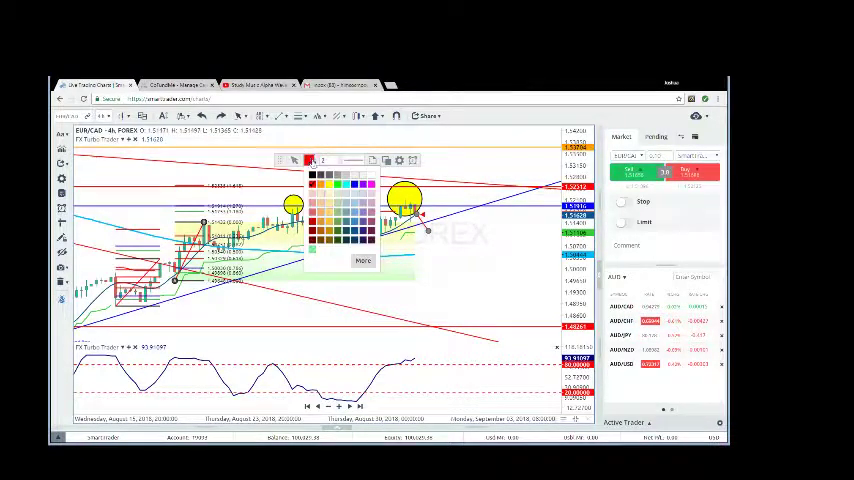
pyautogui.click(342, 185)
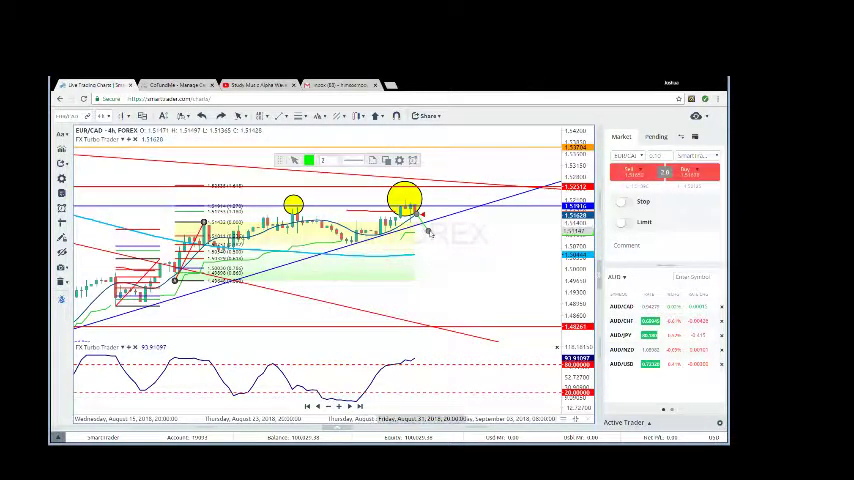
pyautogui.click(310, 160)
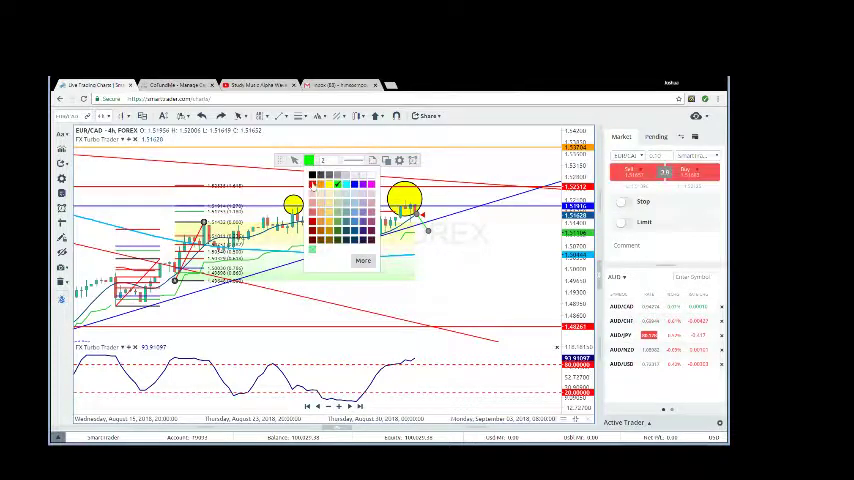
pyautogui.click(312, 185)
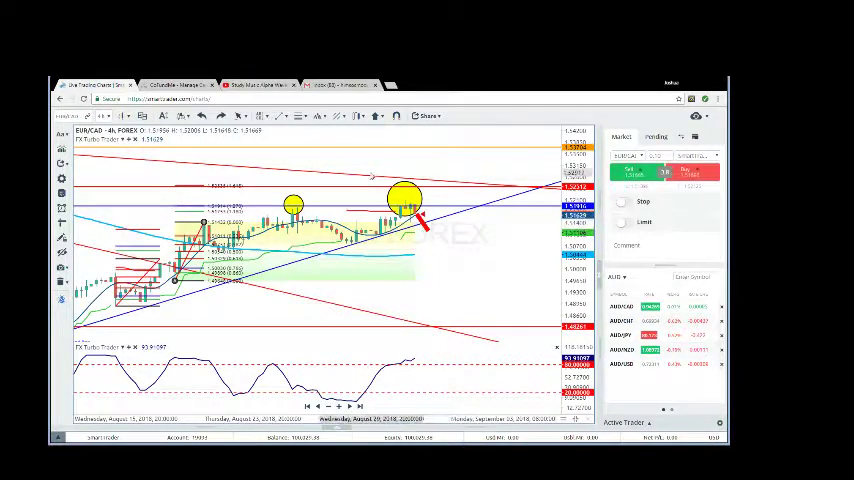
pyautogui.click(427, 230)
pyautogui.moveTo(427, 230); pyautogui.dragTo(437, 245)
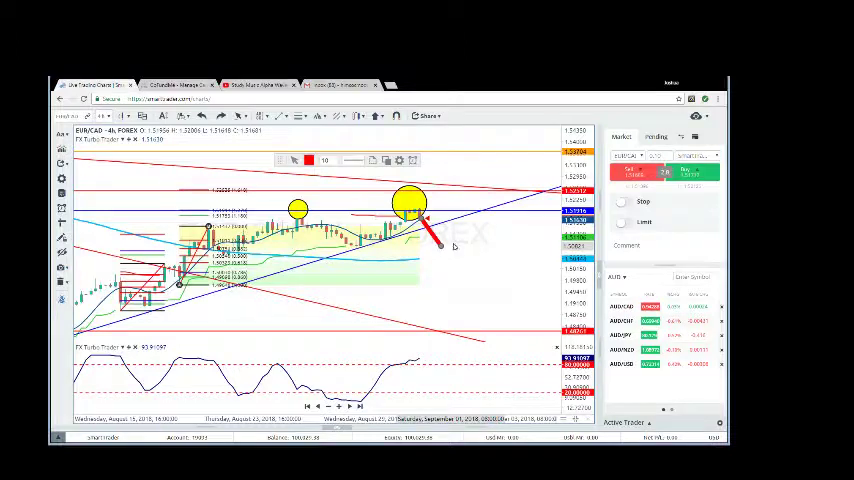
# - Draw a green line rising up-right from the red arrow's end
pyautogui.click(285, 116)
pyautogui.click(296, 208)
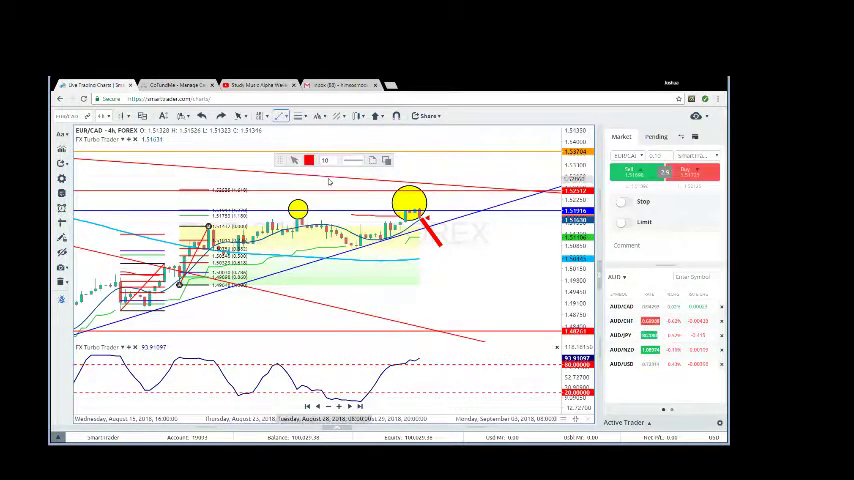
pyautogui.click(309, 160)
pyautogui.click(336, 186)
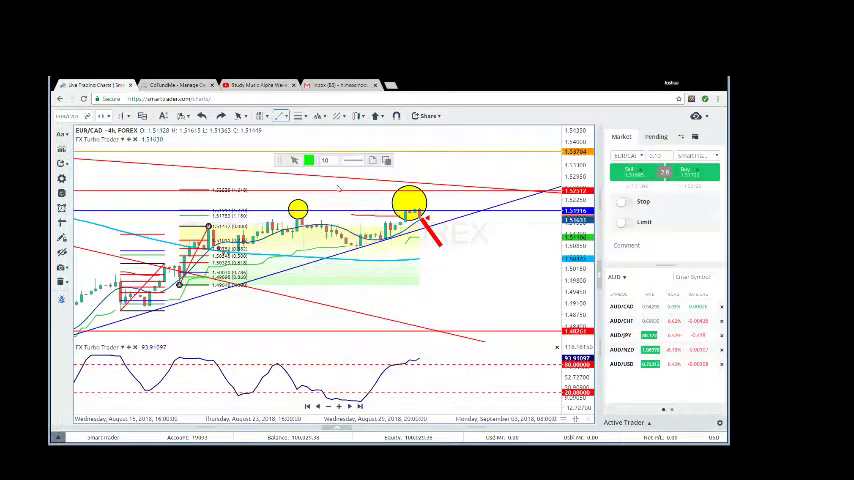
pyautogui.moveTo(442, 243); pyautogui.dragTo(455, 222)
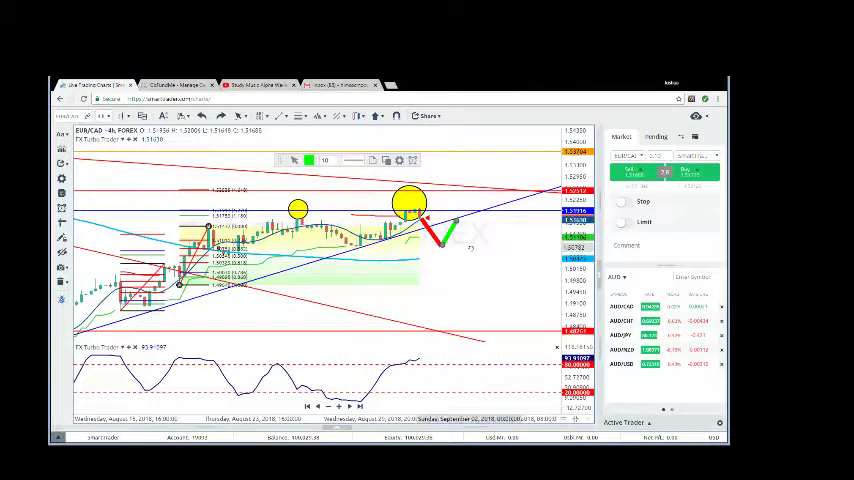
pyautogui.click(267, 151)
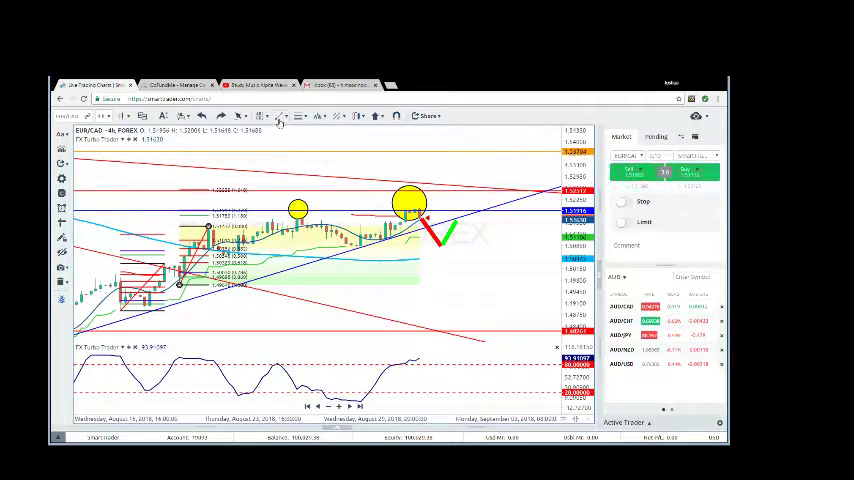
# - Draw a red trend-line leg down-right from the green line
pyautogui.click(281, 117)
pyautogui.click(309, 134)
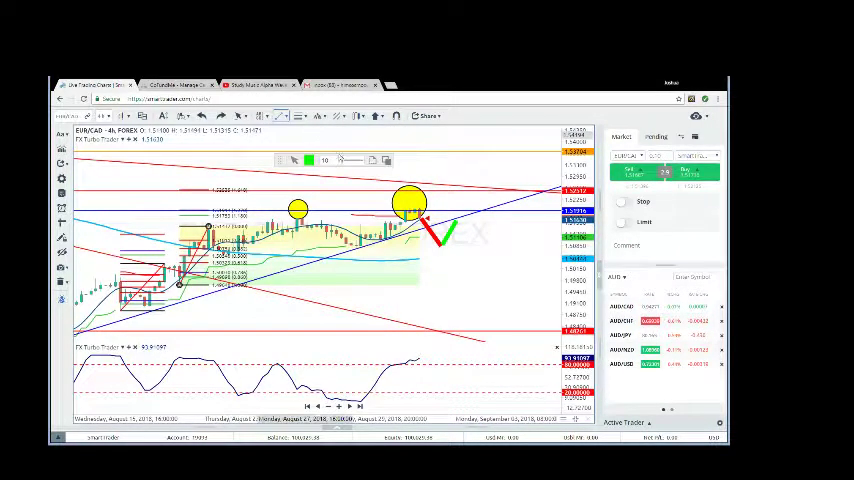
pyautogui.click(309, 160)
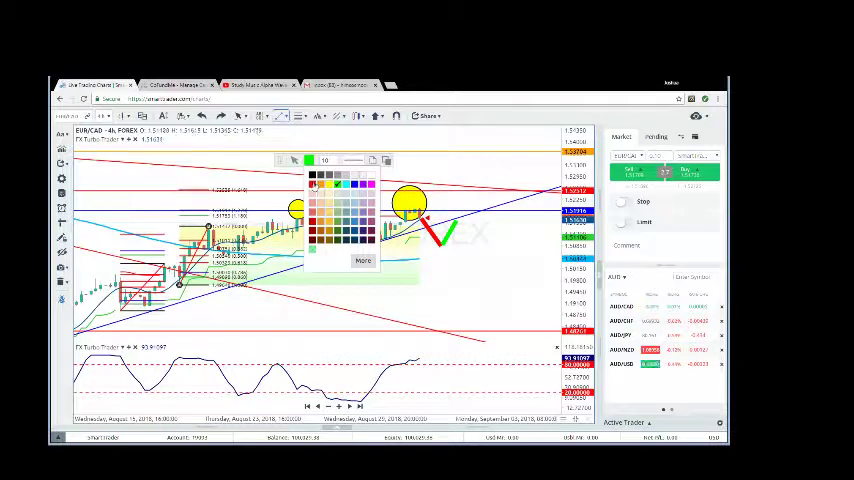
pyautogui.click(316, 181)
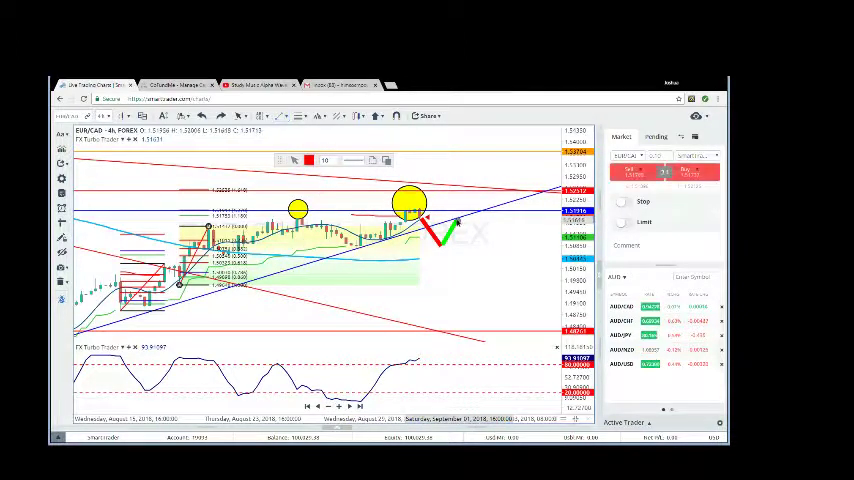
pyautogui.moveTo(457, 223); pyautogui.dragTo(481, 258)
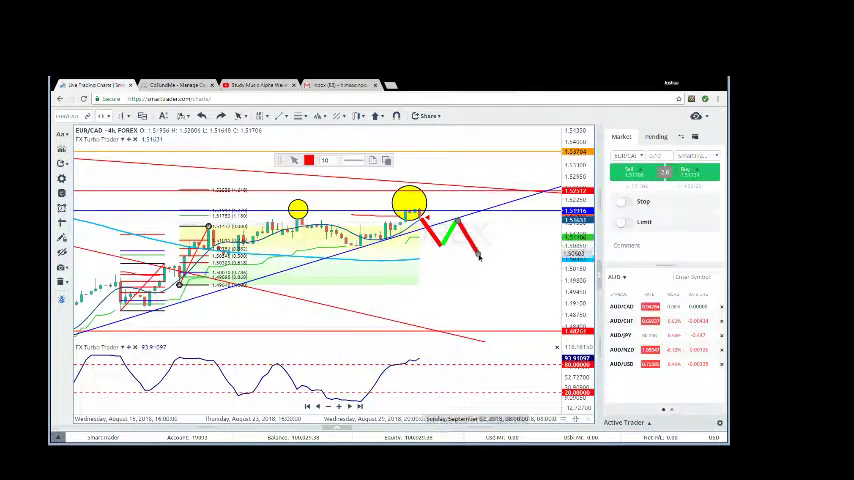
pyautogui.click(463, 273)
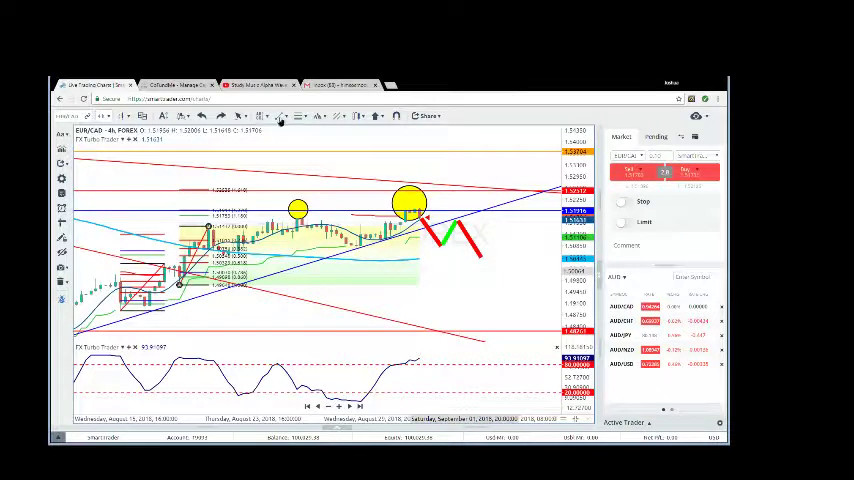
# - Draw a blue trend-line leg rising up-right in the zigzag
pyautogui.click(281, 117)
pyautogui.click(302, 134)
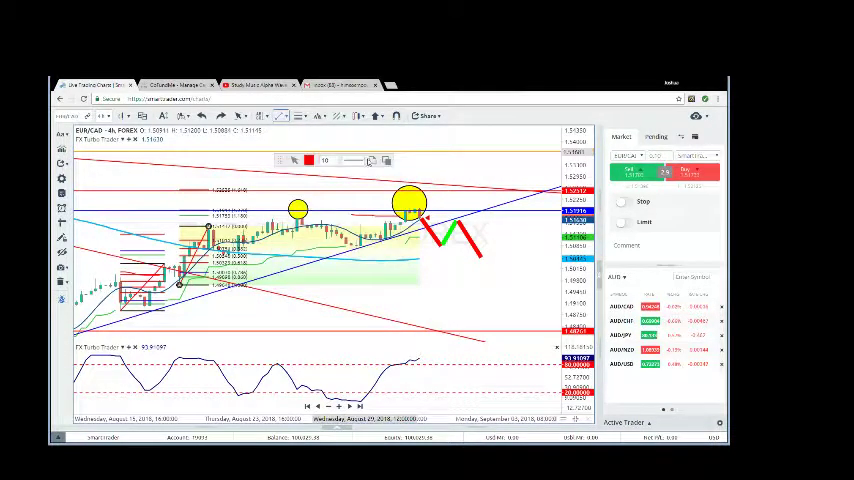
pyautogui.click(311, 161)
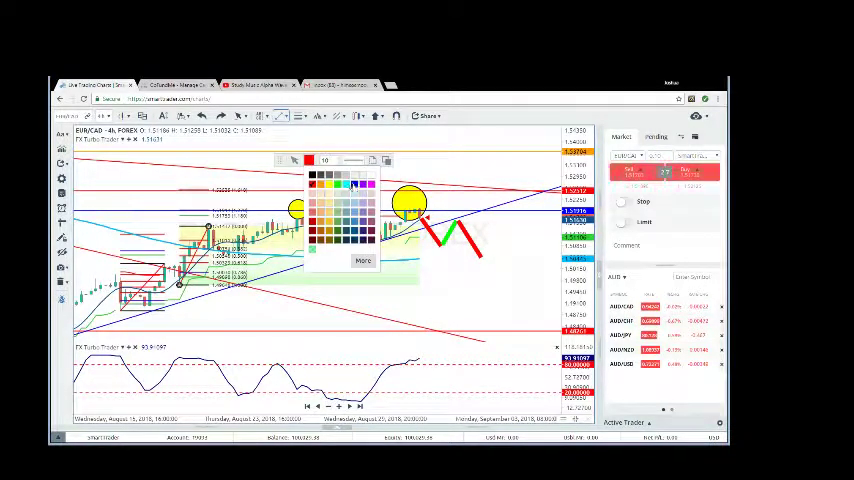
pyautogui.click(354, 188)
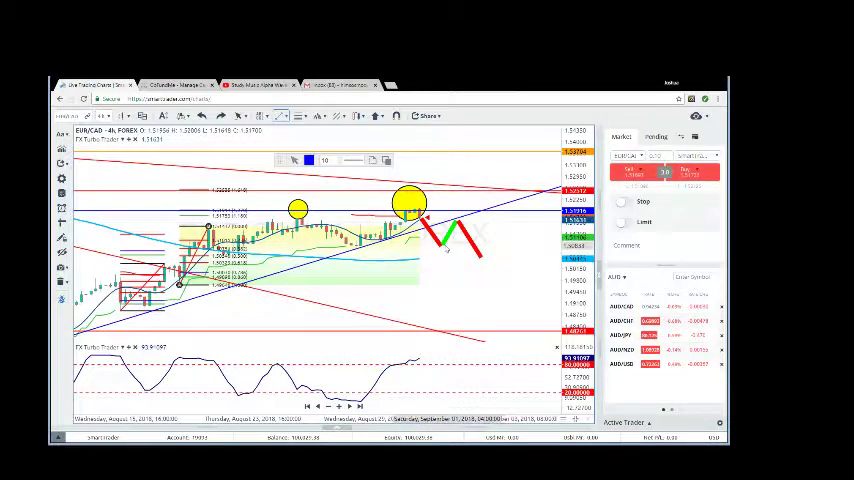
pyautogui.moveTo(446, 249); pyautogui.dragTo(468, 218)
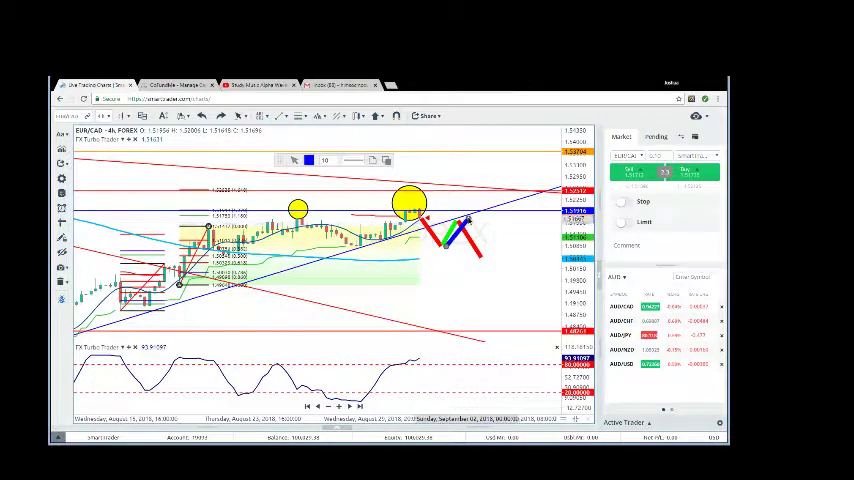
pyautogui.click(457, 276)
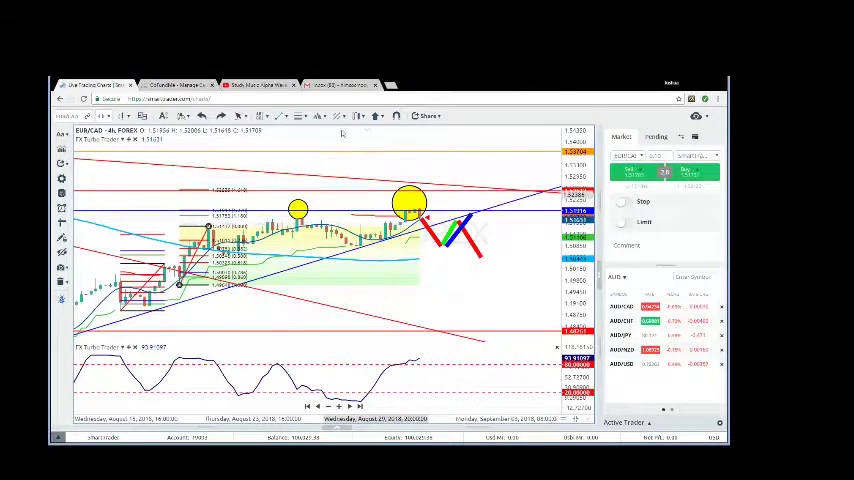
# - Place a red left-pointing arrow marker right of the zigzag
pyautogui.click(378, 116)
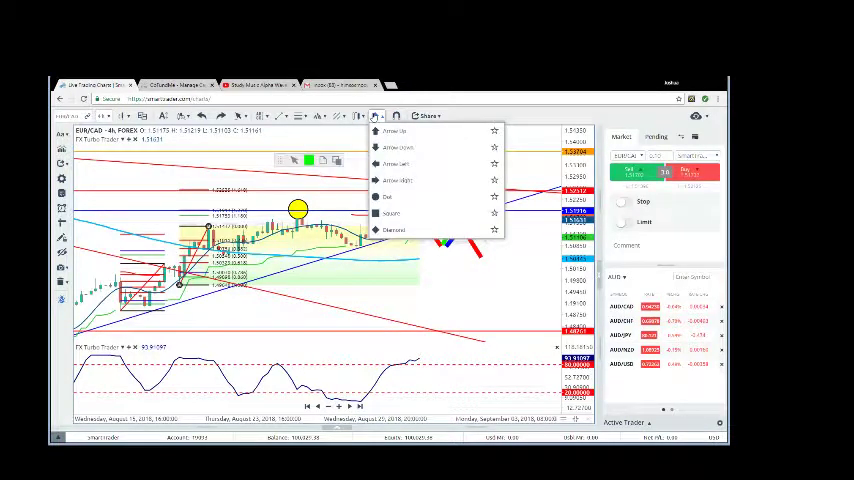
pyautogui.click(396, 166)
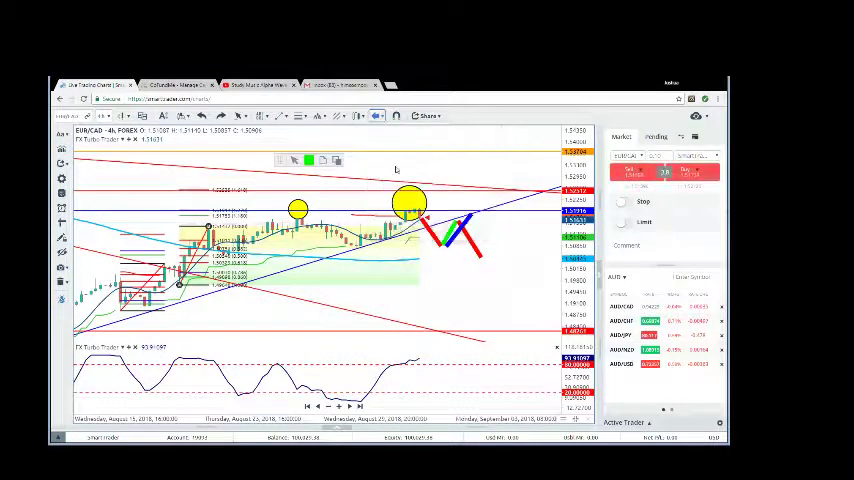
pyautogui.click(486, 232)
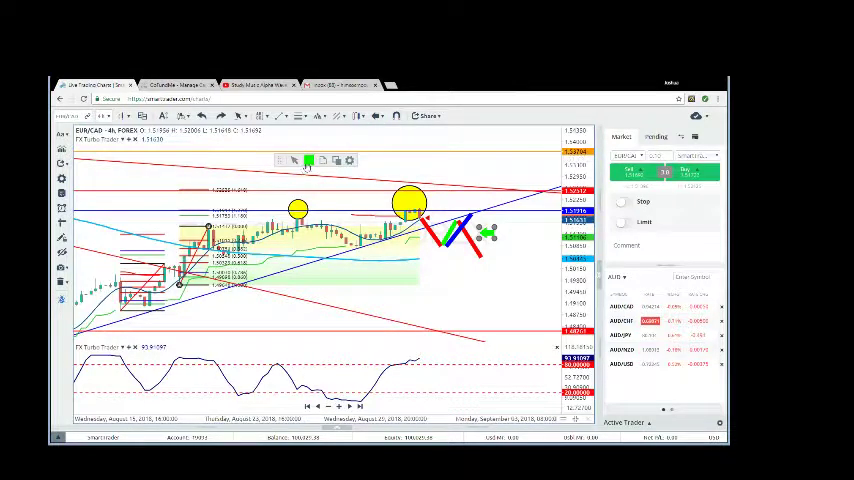
pyautogui.click(309, 160)
pyautogui.click(312, 184)
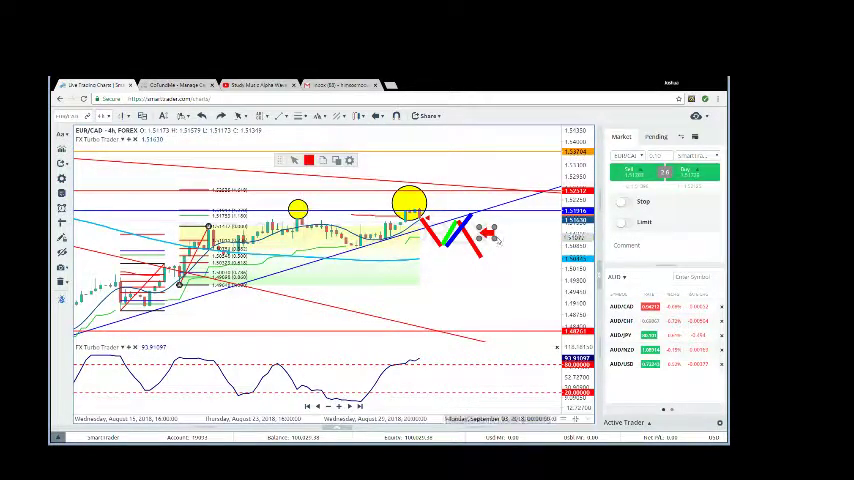
pyautogui.moveTo(487, 233); pyautogui.dragTo(483, 227)
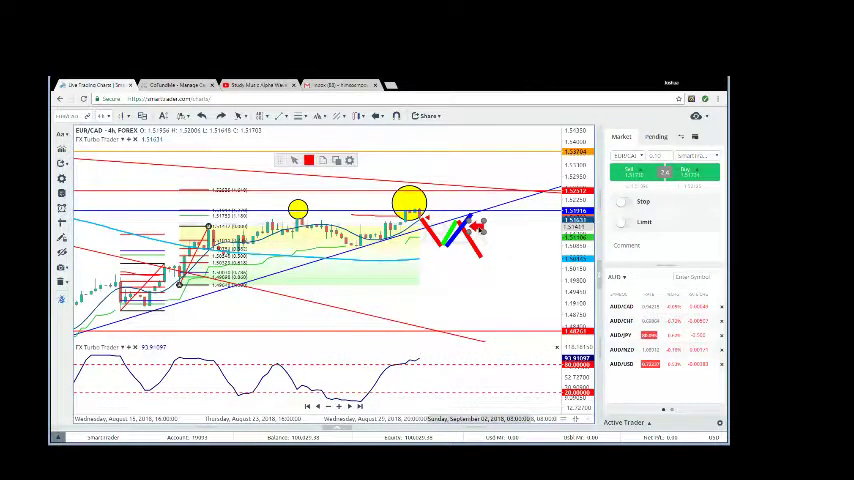
pyautogui.moveTo(511, 263); pyautogui.dragTo(501, 269)
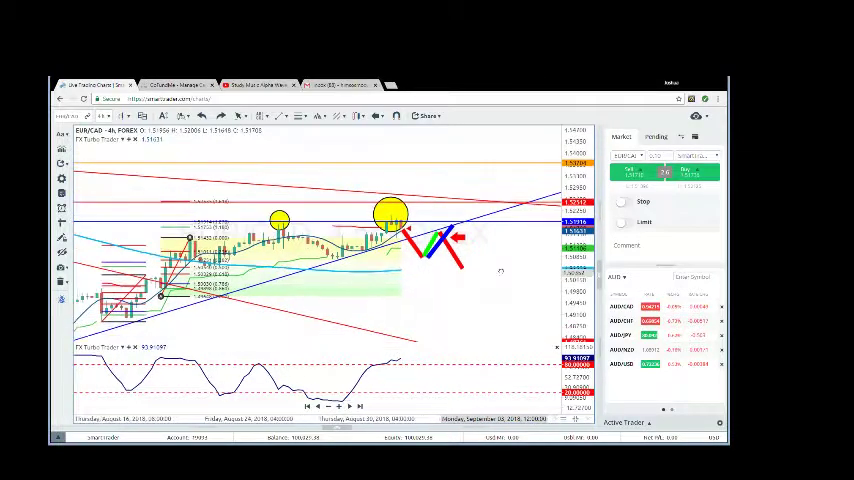
# - Place a red 'sell' text label beside the arrow
pyautogui.click(79, 157)
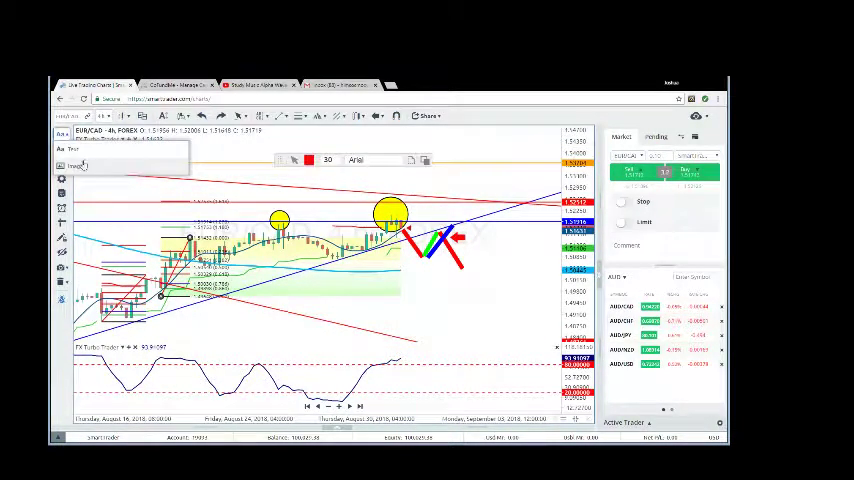
pyautogui.click(86, 158)
pyautogui.write('sell')
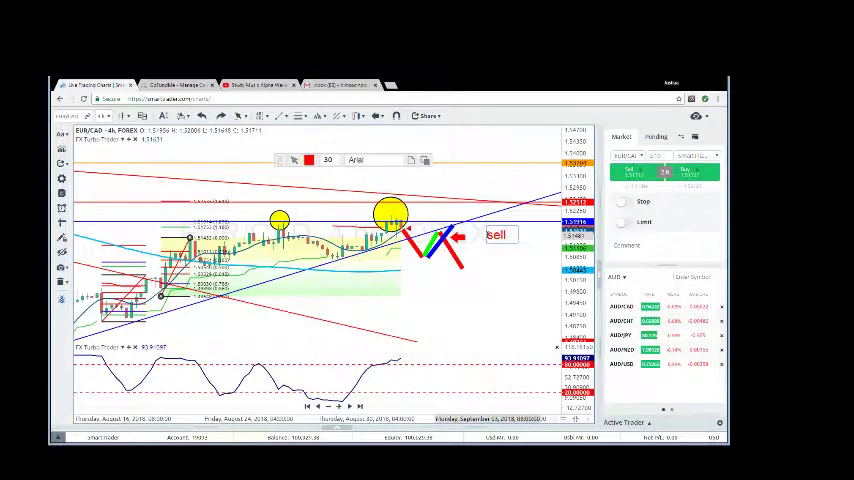
pyautogui.click(501, 268)
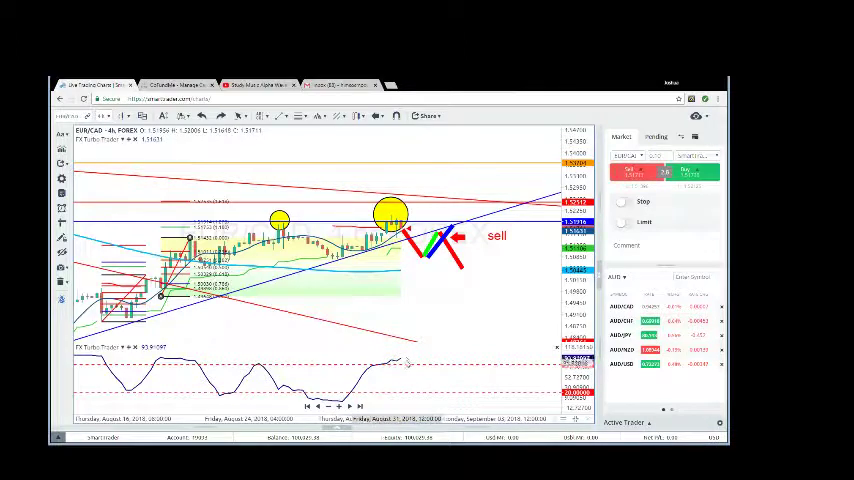
pyautogui.click(575, 419)
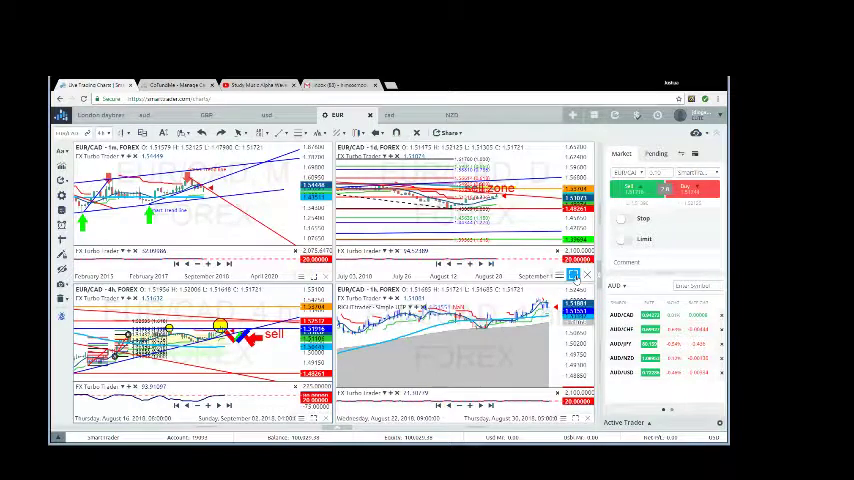
pyautogui.click(575, 274)
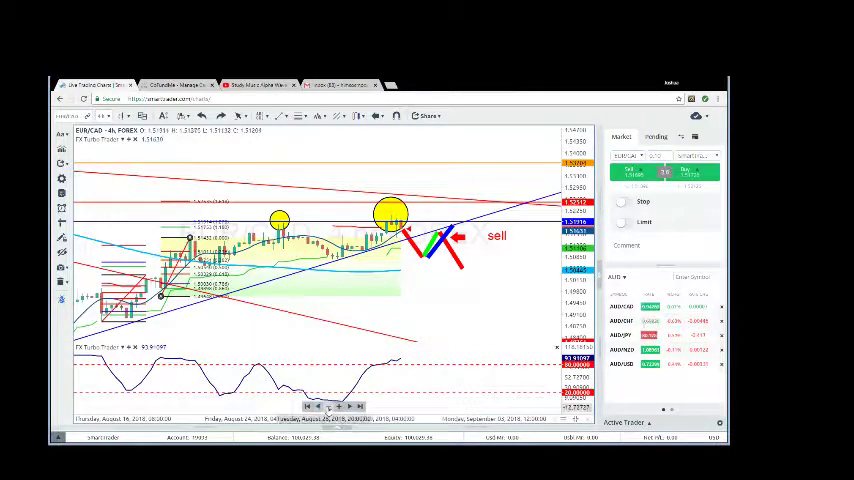
# - Rescale the price and time axes to reveal earlier EUR/CAD history
pyautogui.click(328, 407)
pyautogui.click(328, 407)
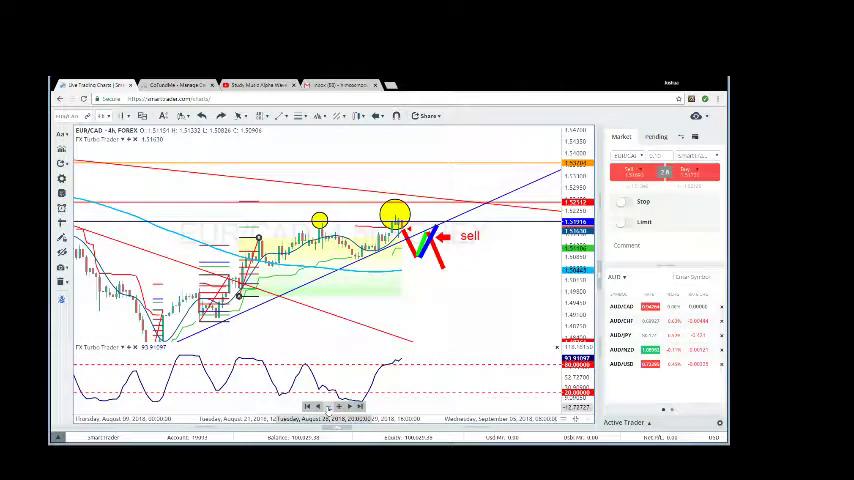
pyautogui.moveTo(578, 180); pyautogui.dragTo(578, 208)
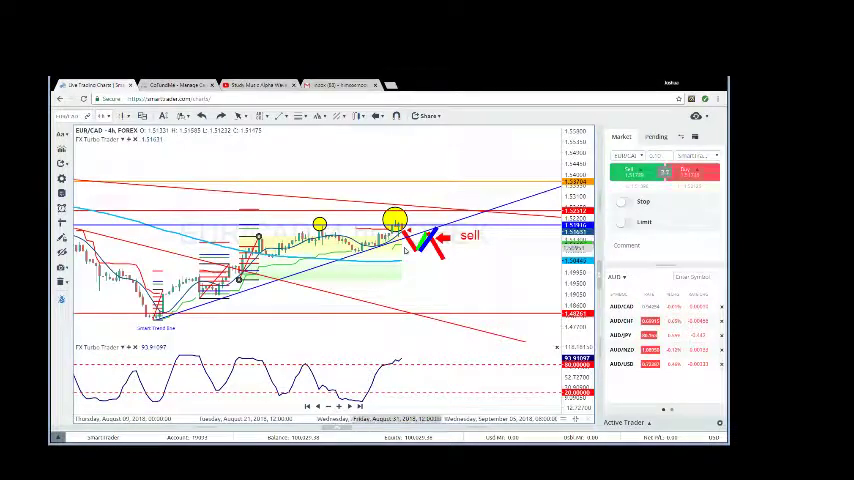
pyautogui.click(338, 406)
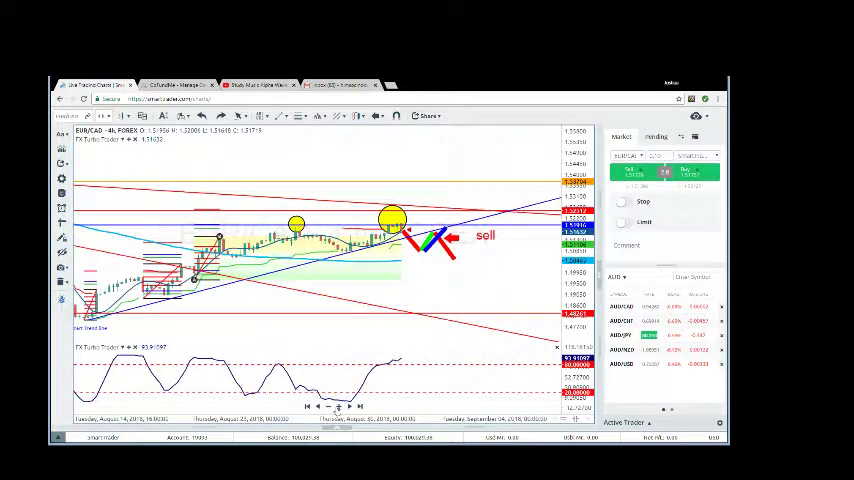
pyautogui.scroll(2, 522, 268)
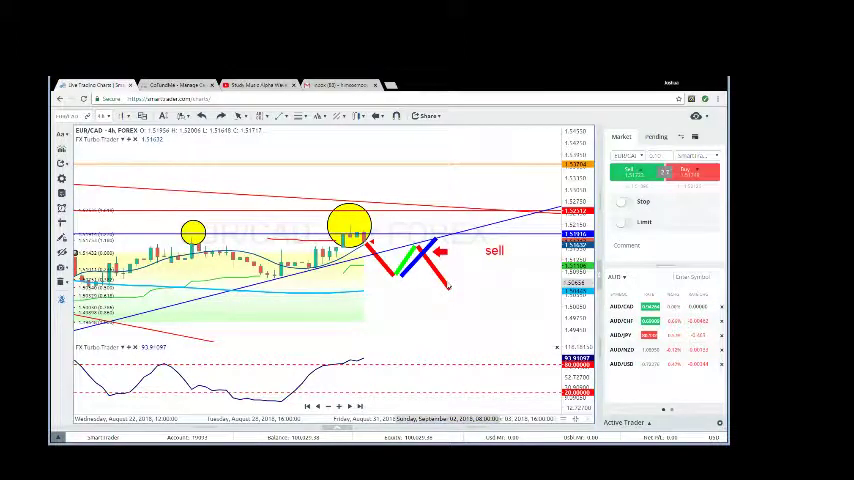
pyautogui.moveTo(577, 177)
pyautogui.mouseDown()
pyautogui.moveTo(577, 200)
pyautogui.moveTo(577, 185)
pyautogui.mouseUp()
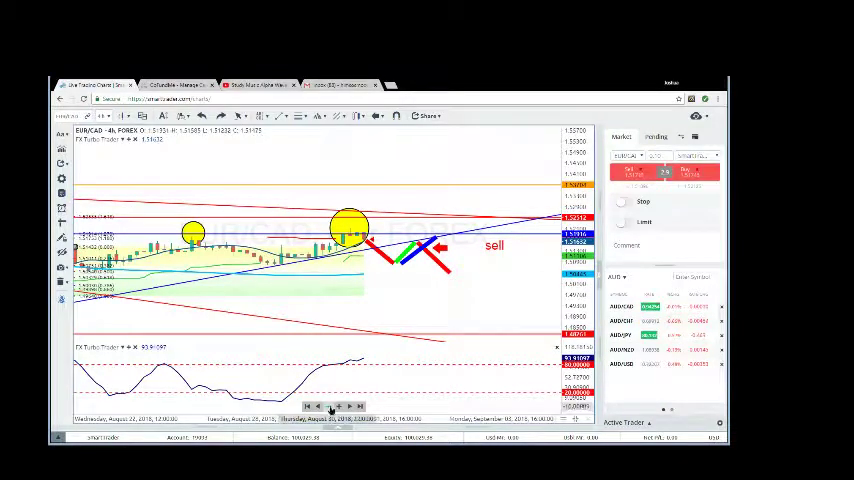
pyautogui.moveTo(330, 410); pyautogui.dragTo(305, 407)
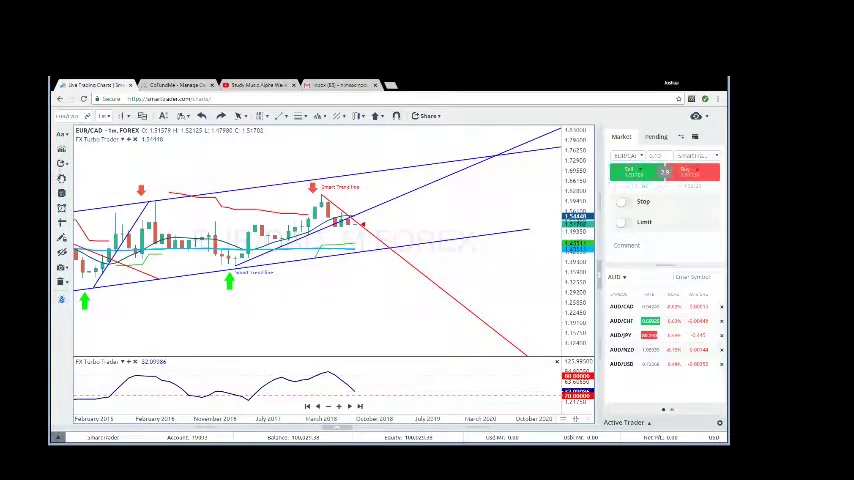
# - Measure the price drop from the recent high, then dismiss the measurement
pyautogui.click(61, 224)
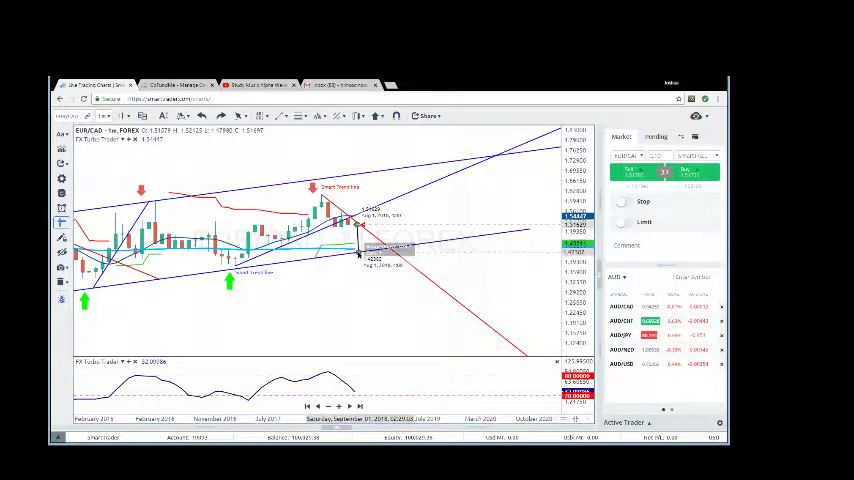
pyautogui.click(358, 253)
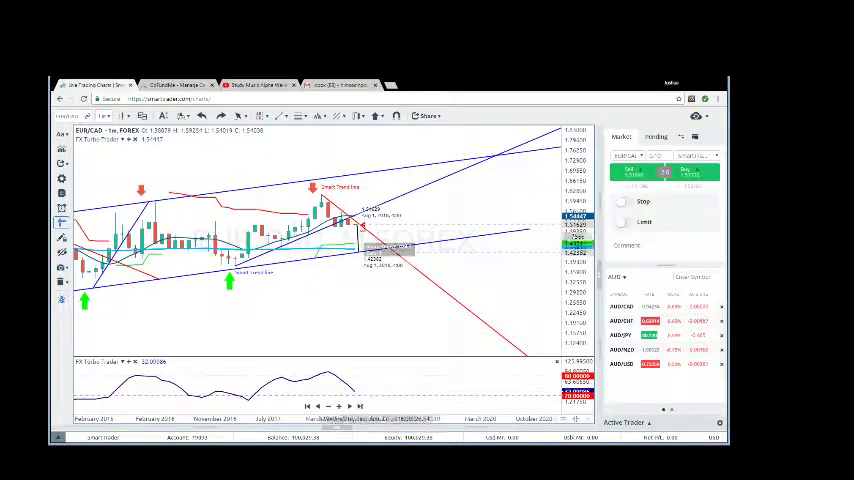
pyautogui.click(380, 277)
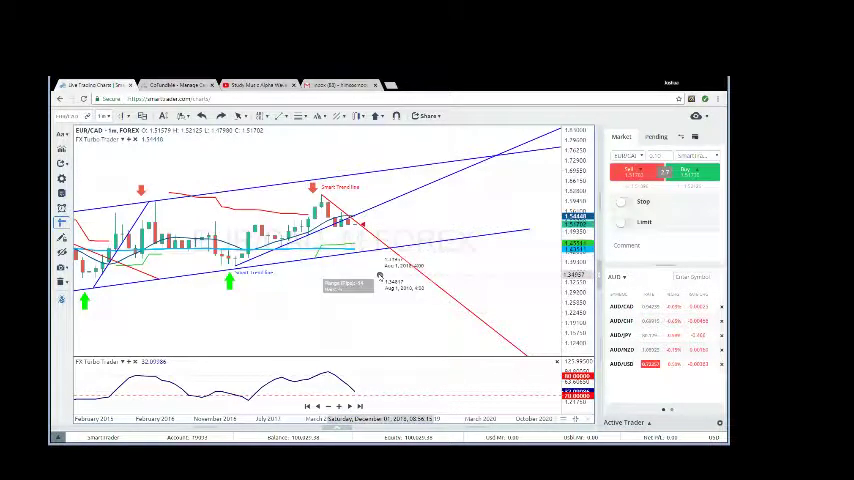
pyautogui.click(380, 277)
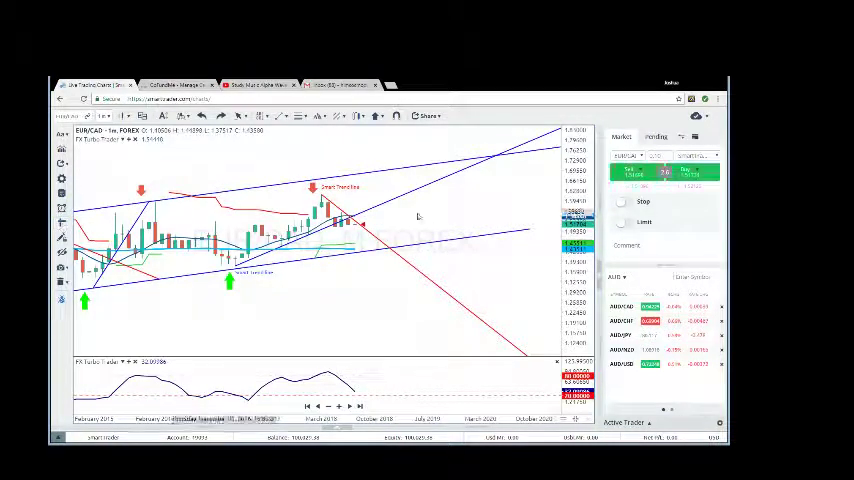
# - View the four-chart grid and maximized daily chart, then go to GoFundMe
pyautogui.click(574, 418)
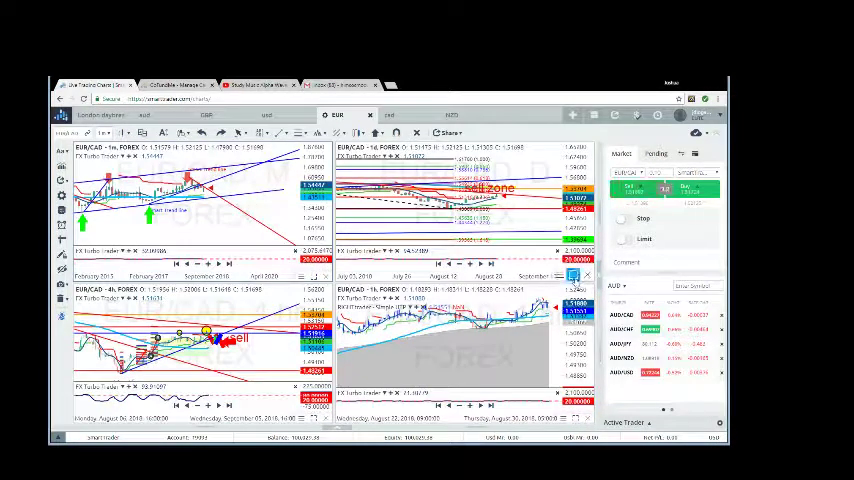
pyautogui.click(574, 275)
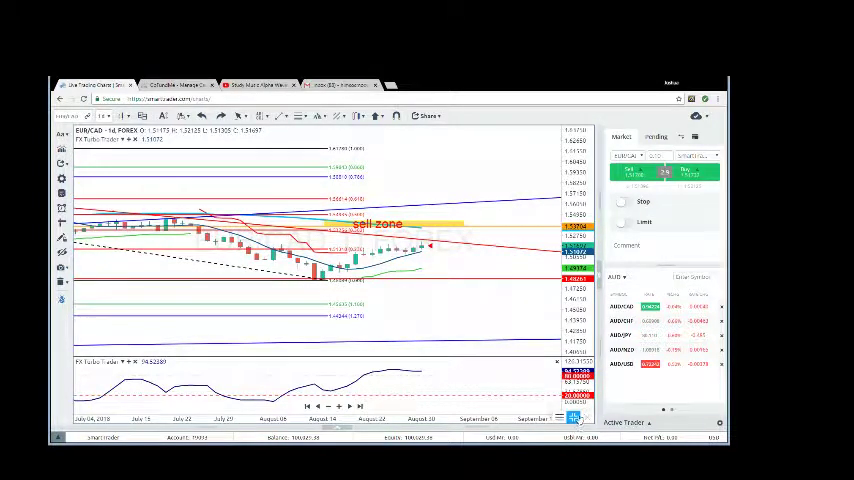
pyautogui.click(574, 418)
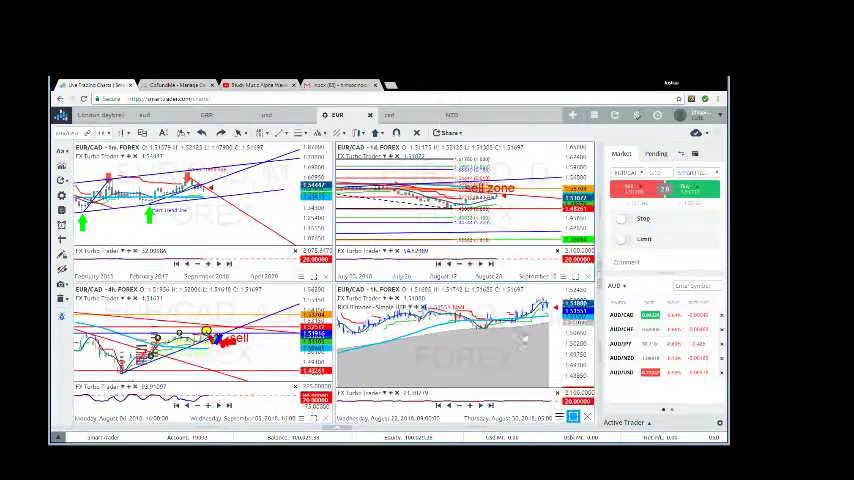
pyautogui.click(173, 86)
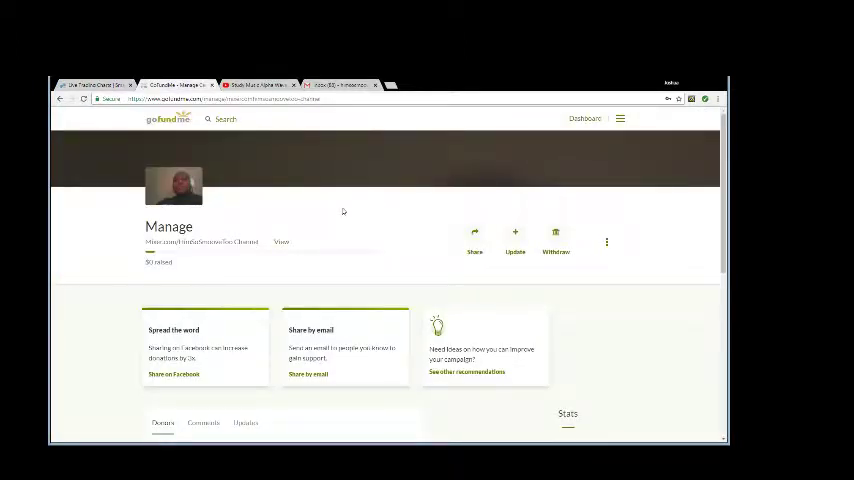
pyautogui.scroll(-3, 367, 208)
pyautogui.scroll(3, 367, 208)
pyautogui.scroll(-3, 398, 247)
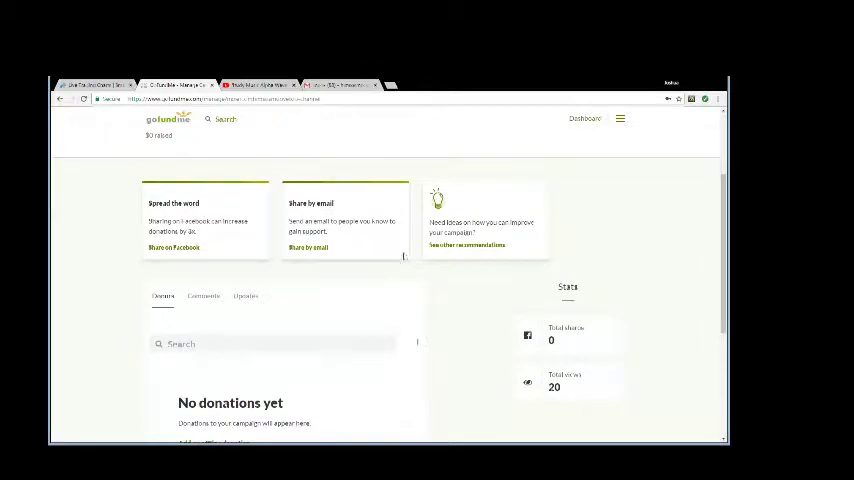
pyautogui.scroll(-2, 417, 278)
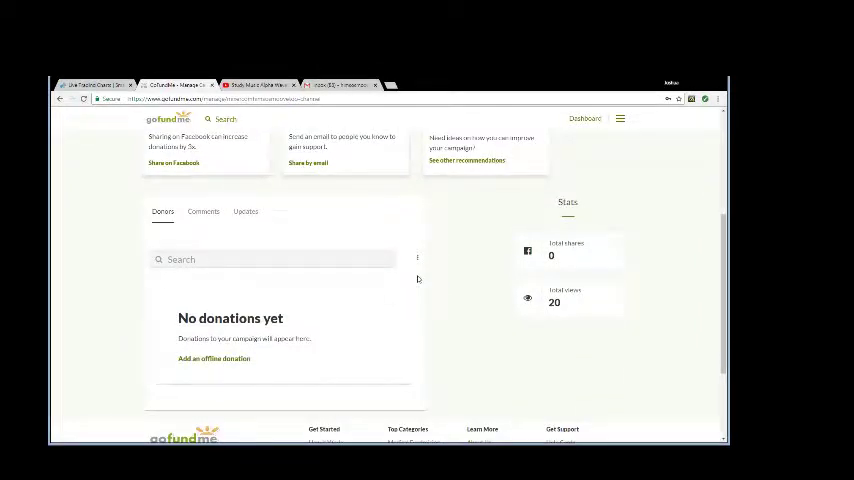
pyautogui.scroll(-2, 418, 279)
pyautogui.scroll(3, 418, 279)
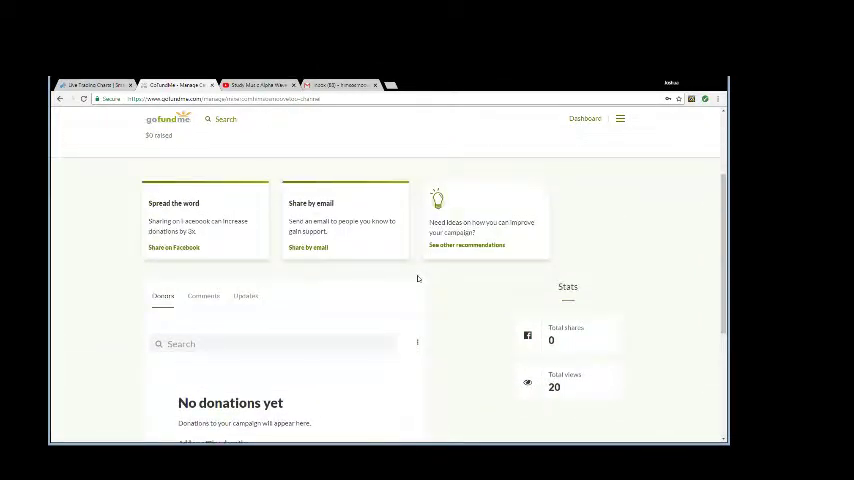
pyautogui.scroll(3, 418, 279)
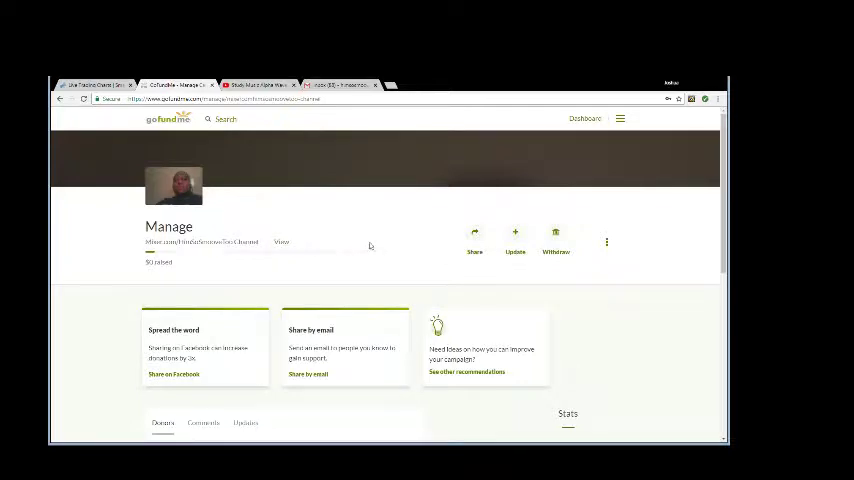
pyautogui.scroll(-1, 372, 246)
pyautogui.scroll(1, 372, 246)
pyautogui.scroll(-2, 391, 212)
pyautogui.scroll(2, 389, 211)
pyautogui.scroll(-3, 353, 203)
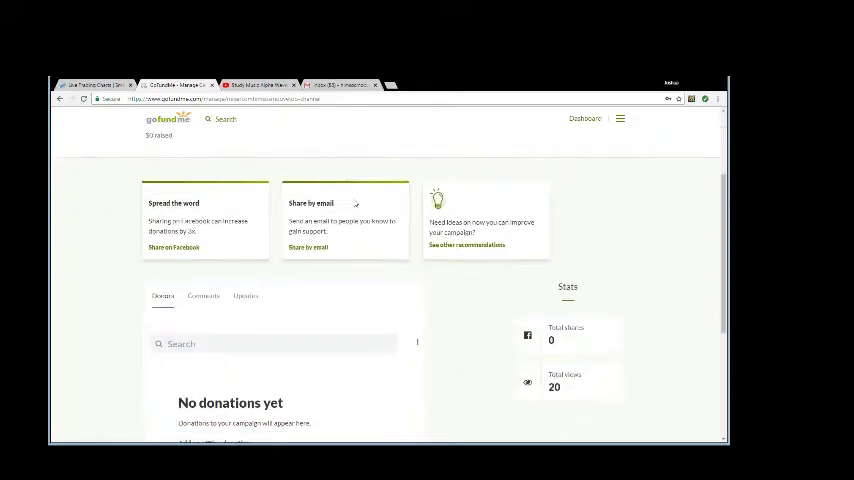
pyautogui.scroll(-3, 427, 266)
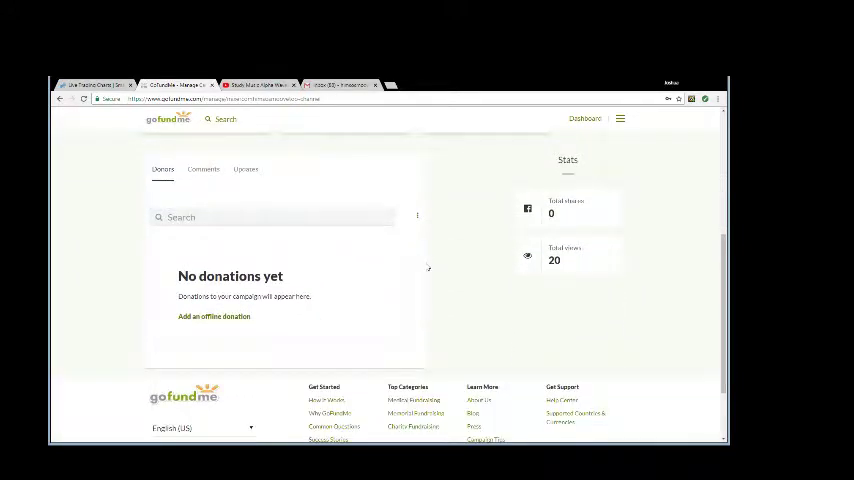
pyautogui.scroll(-2, 427, 267)
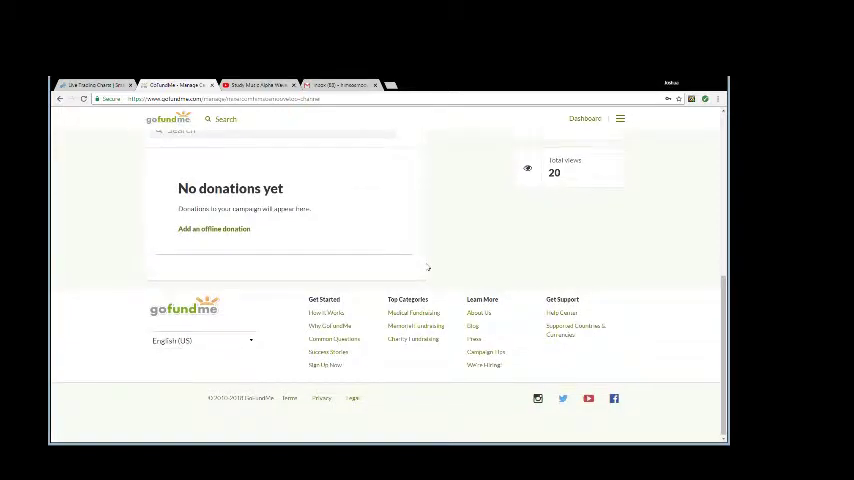
pyautogui.scroll(4, 427, 267)
pyautogui.scroll(4, 427, 267)
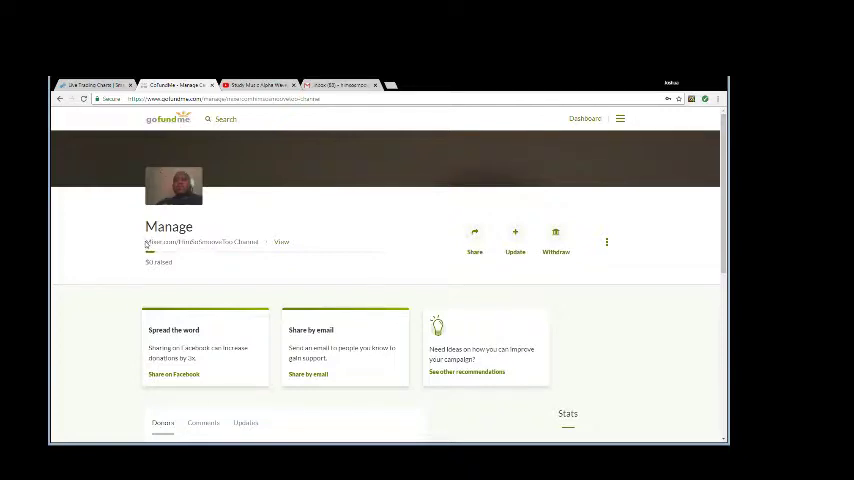
pyautogui.tripleClick(208, 254)
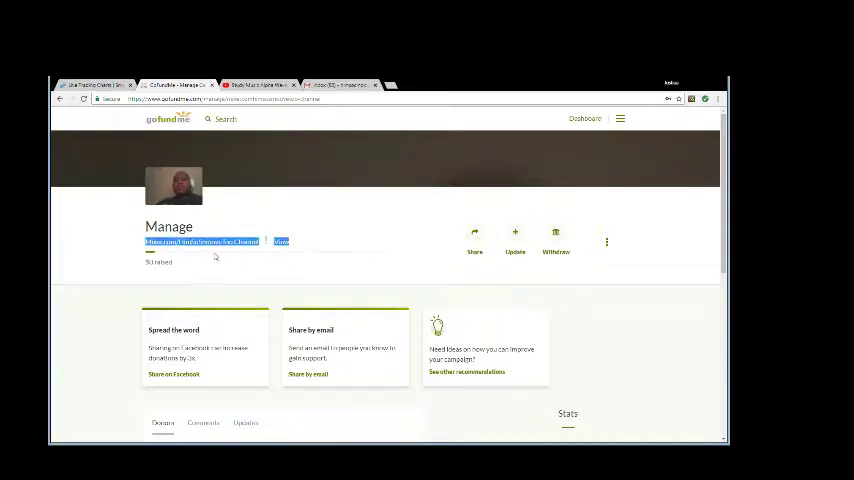
pyautogui.click(355, 256)
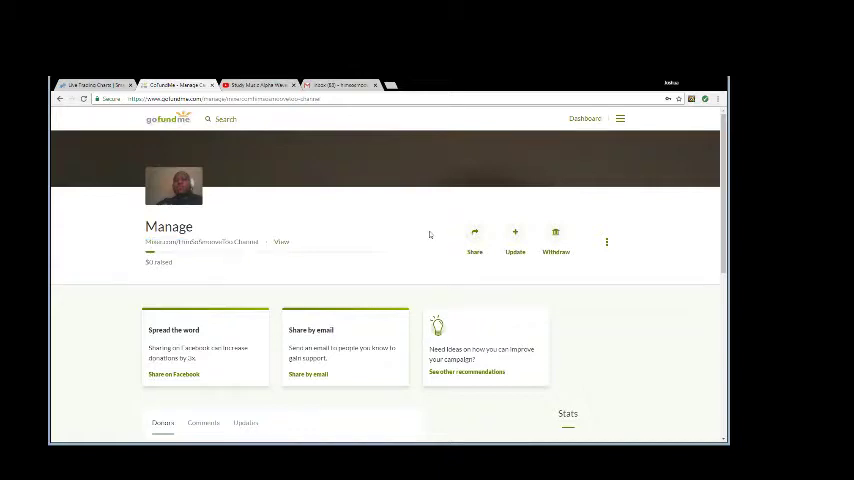
pyautogui.scroll(-5, 430, 234)
pyautogui.scroll(-3, 430, 234)
pyautogui.scroll(6, 430, 234)
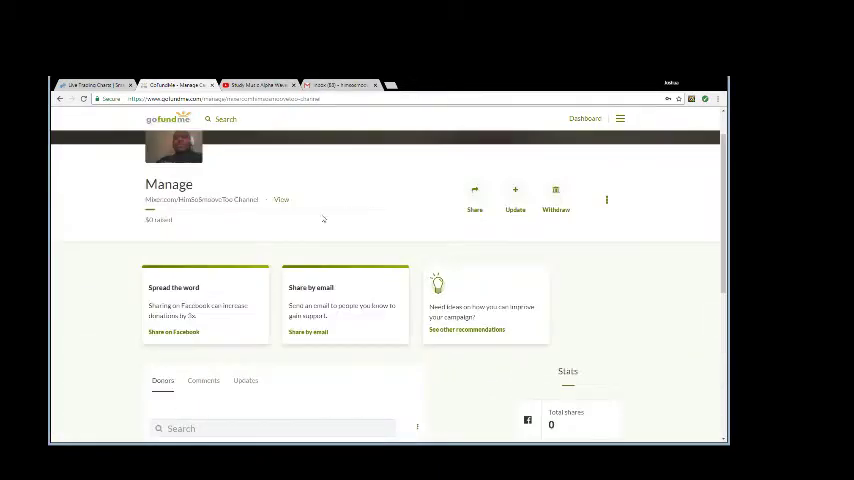
pyautogui.scroll(1, 471, 228)
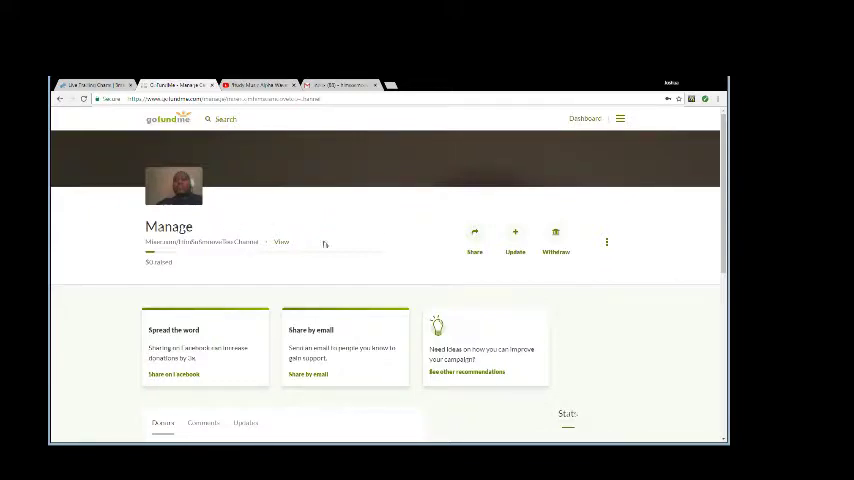
pyautogui.scroll(-3, 386, 234)
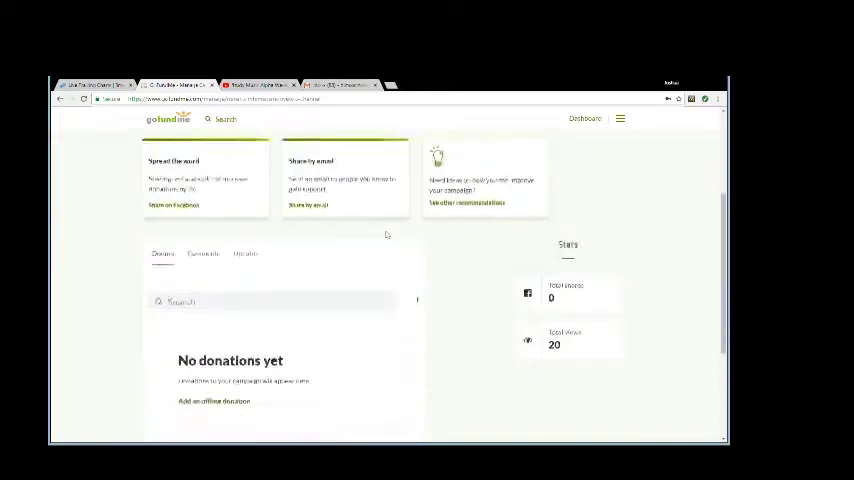
pyautogui.scroll(-2, 386, 236)
pyautogui.scroll(5, 451, 245)
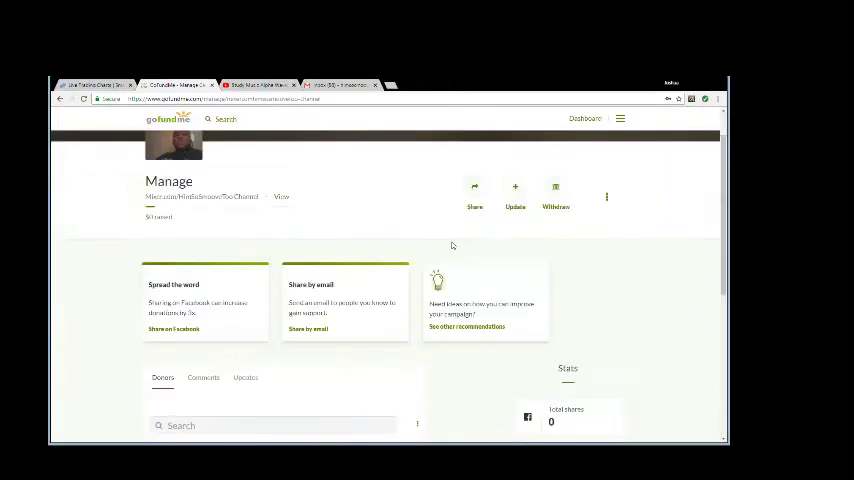
pyautogui.scroll(-3, 451, 214)
pyautogui.scroll(-2, 450, 214)
pyautogui.scroll(1, 437, 196)
pyautogui.scroll(5, 437, 196)
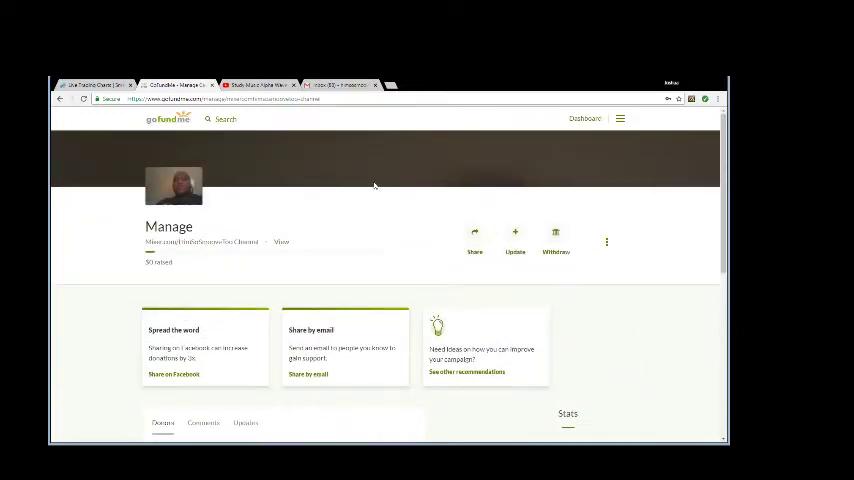